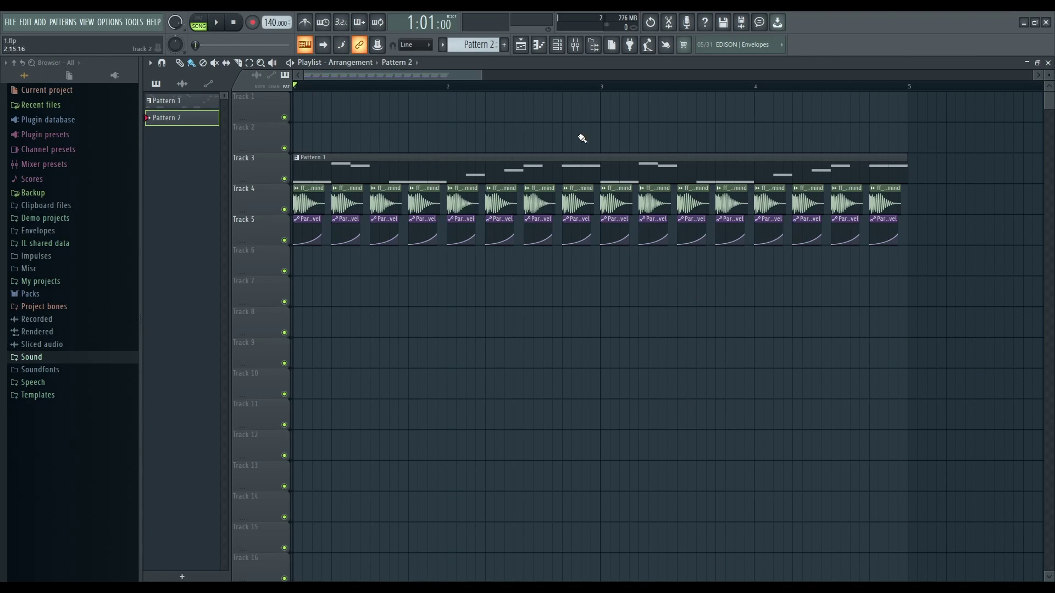
# Play through the kick and bass arrangement and examine the mixer's Insert 2 effect chain
pyautogui.click(575, 44)
pyautogui.click(521, 45)
pyautogui.click(223, 24)
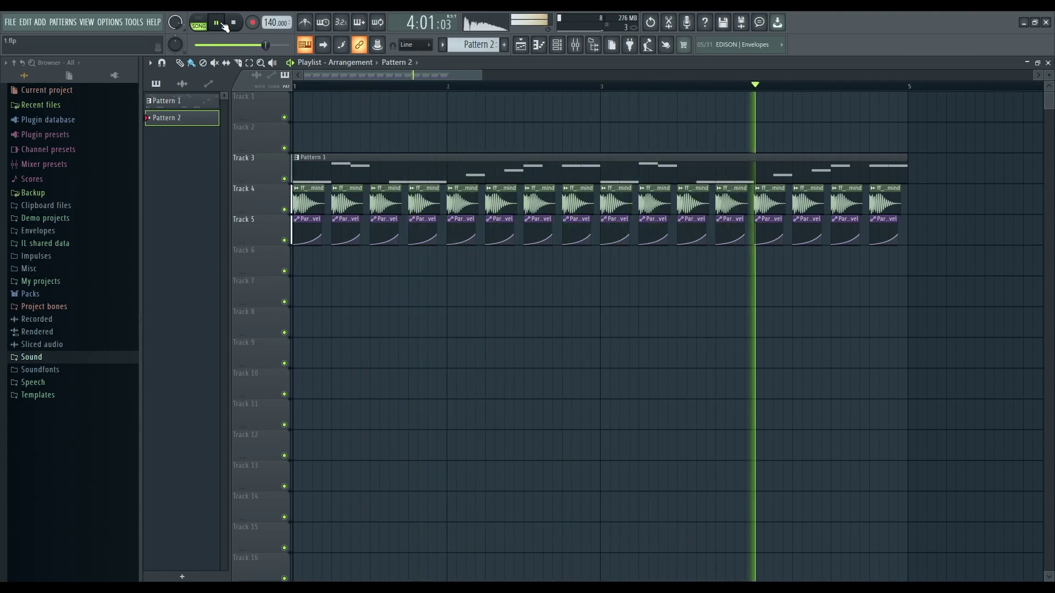
pyautogui.press('space')
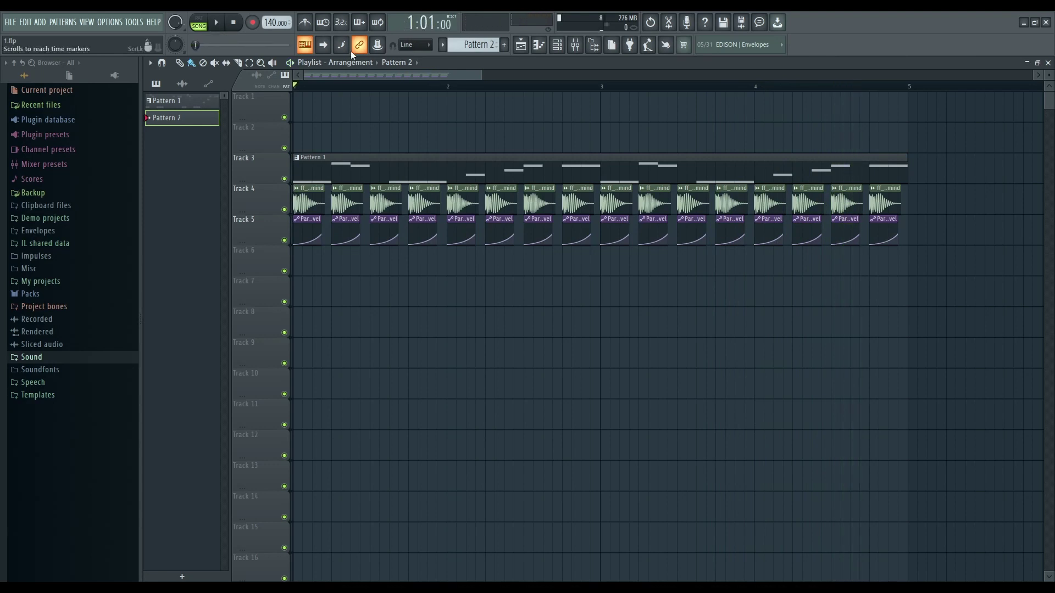
pyautogui.click(575, 45)
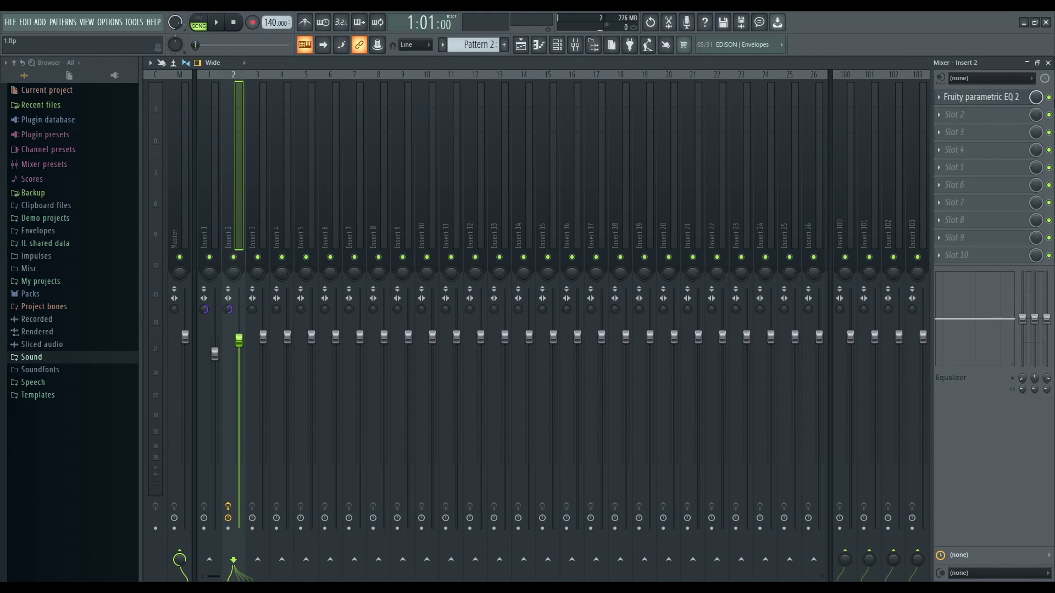
pyautogui.press('F9')
pyautogui.press('space')
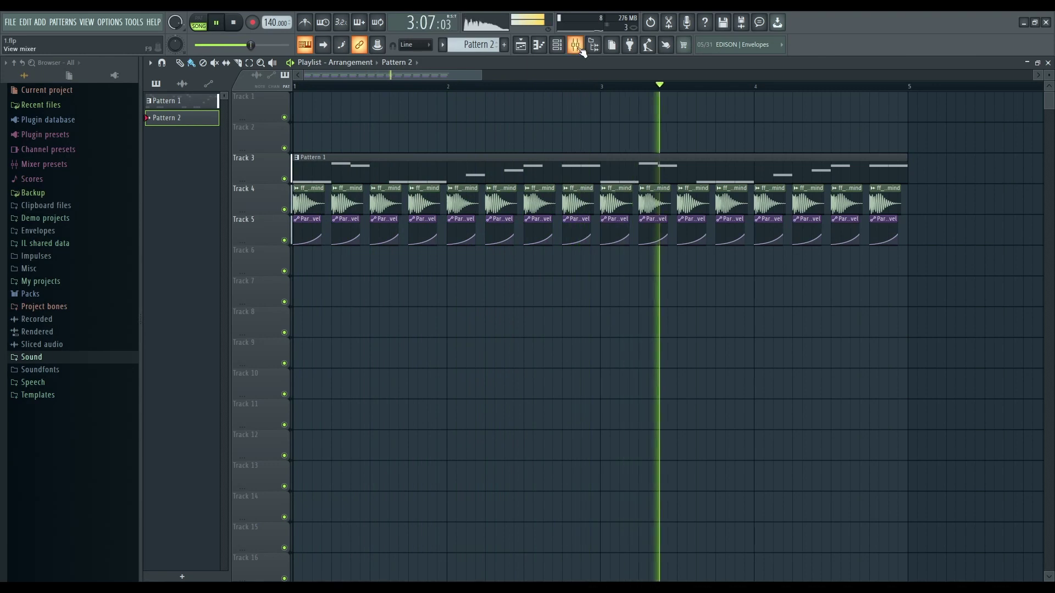
pyautogui.press('space')
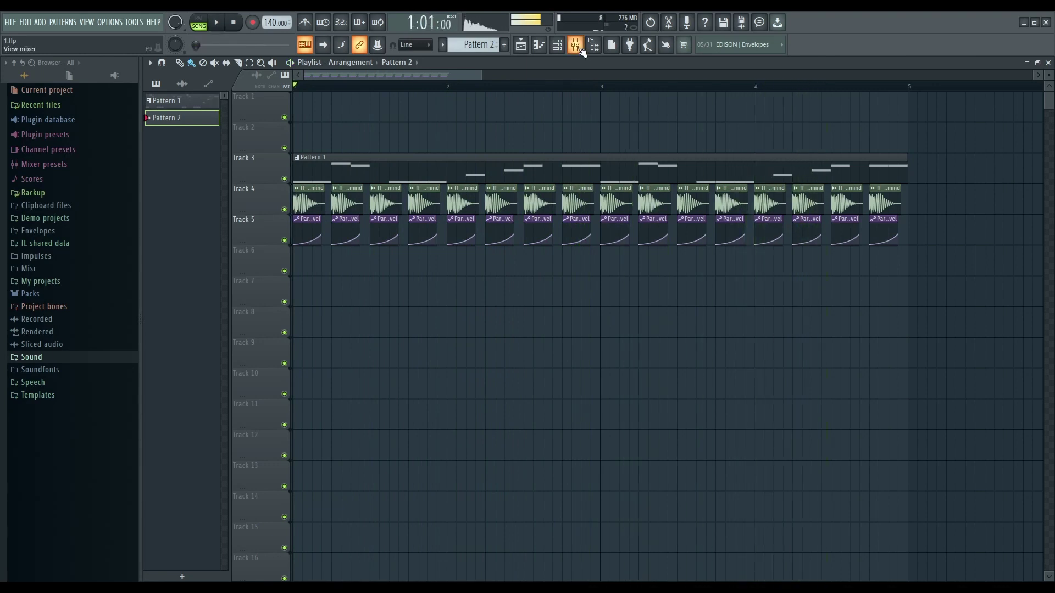
pyautogui.click(580, 48)
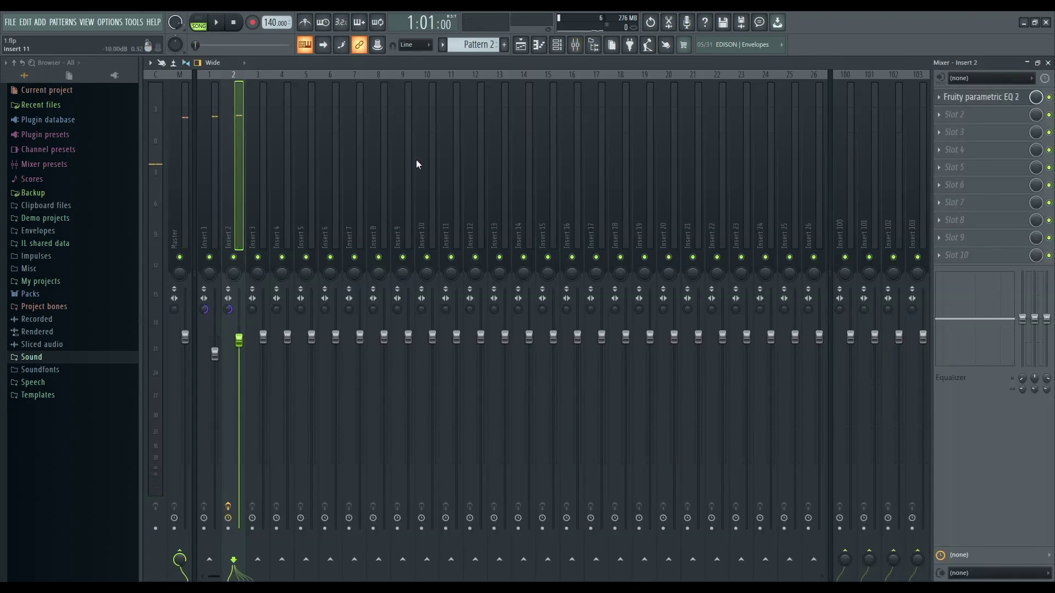
pyautogui.click(520, 45)
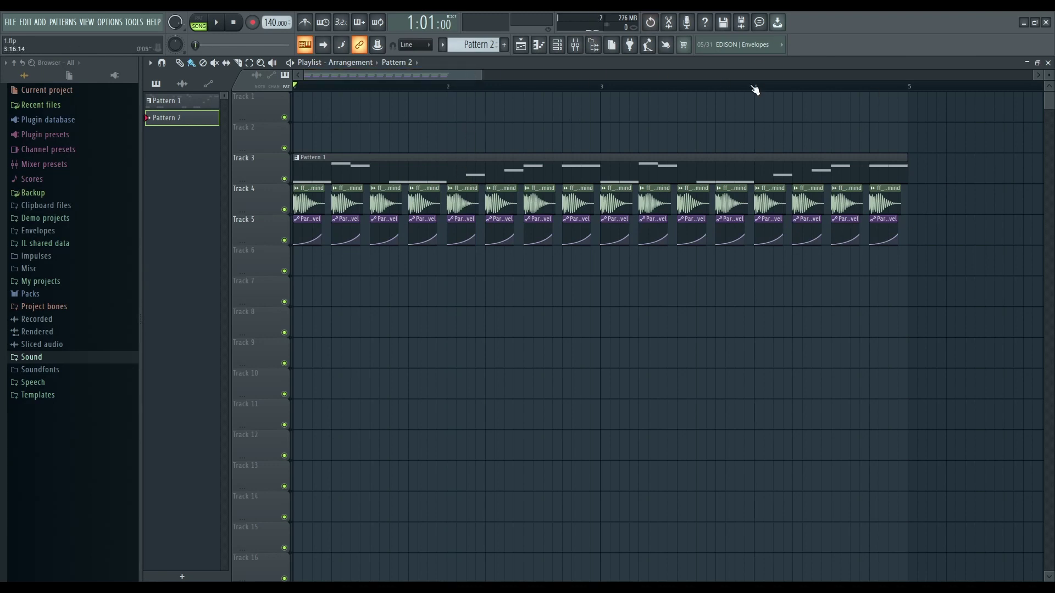
# Delete all Band 1 level automation clips from Track 5 and delete their source automation clip from the project
pyautogui.moveTo(483, 72); pyautogui.dragTo(486, 72)
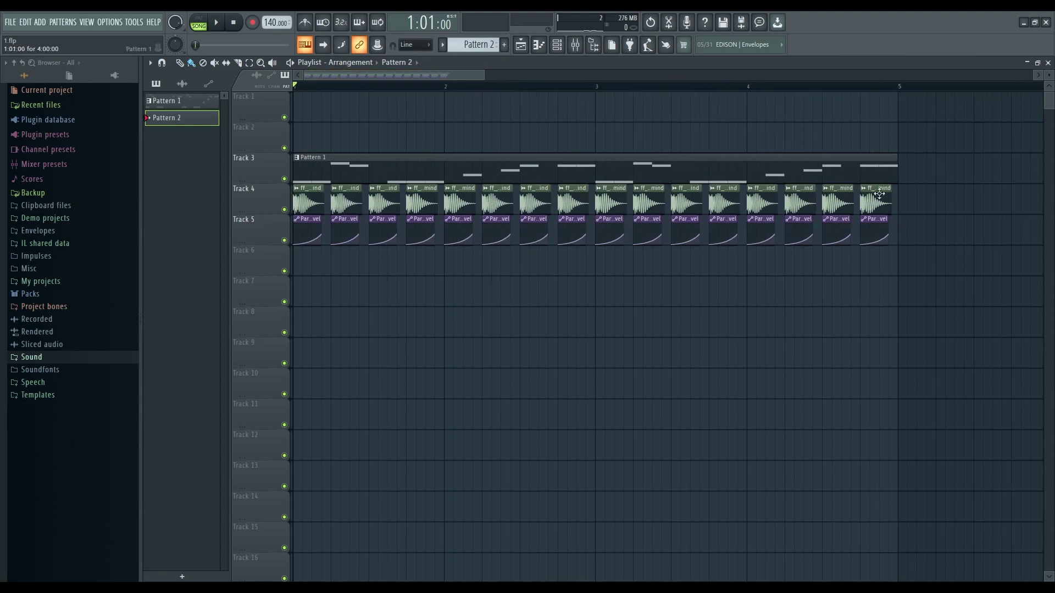
pyautogui.moveTo(935, 229); pyautogui.dragTo(294, 230)
pyautogui.click(208, 83)
pyautogui.rightClick(204, 99)
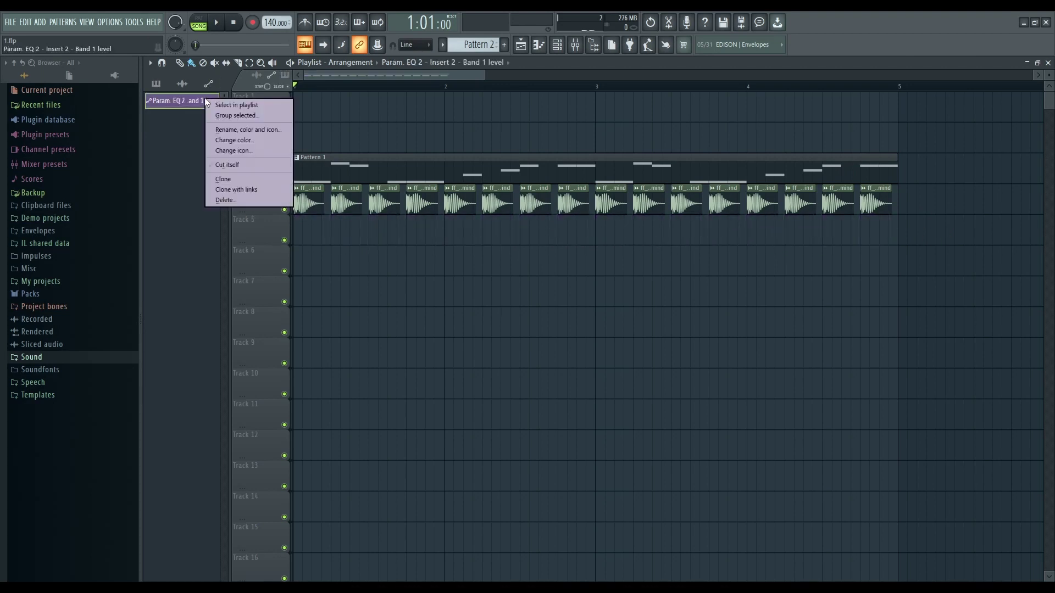
pyautogui.click(238, 205)
pyautogui.click(582, 333)
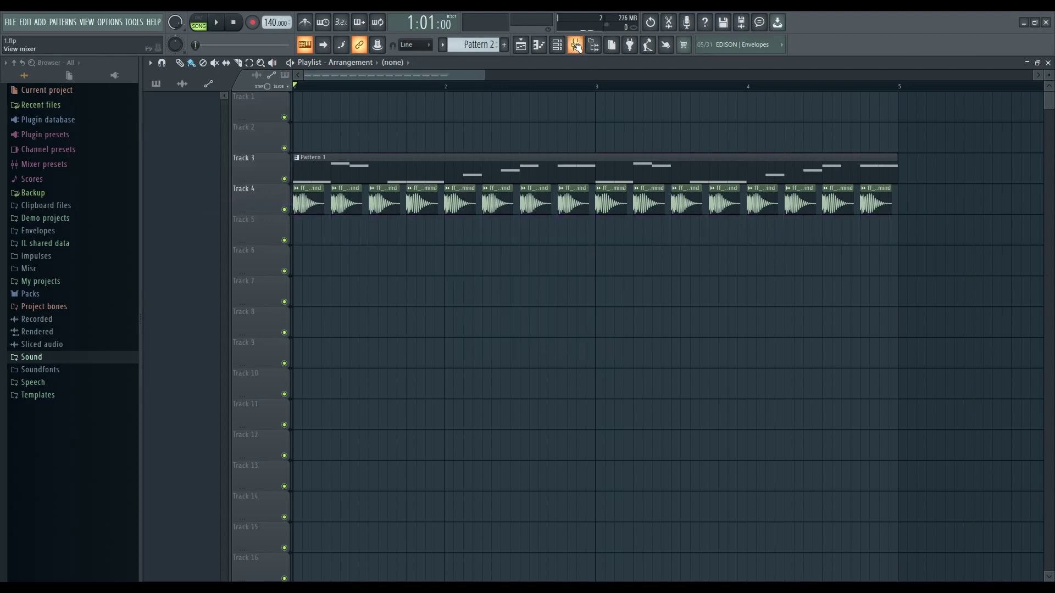
# Remove Fruity Parametric EQ 2 from the first effect slot of Insert 2
pyautogui.click(575, 45)
pyautogui.click(981, 98)
pyautogui.click(450, 324)
pyautogui.click(468, 346)
pyautogui.click(590, 338)
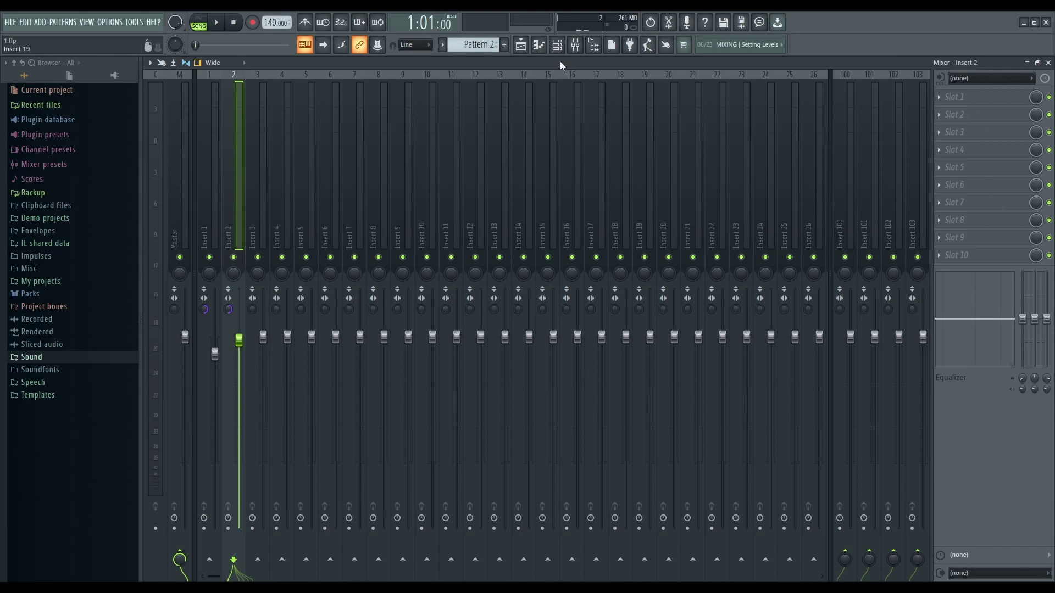
# Examine the channel rack for the mixer tracks assigned to the kick and Spire channels, alongside the playlist and mixer
pyautogui.click(557, 44)
pyautogui.moveTo(462, 85); pyautogui.dragTo(604, 121)
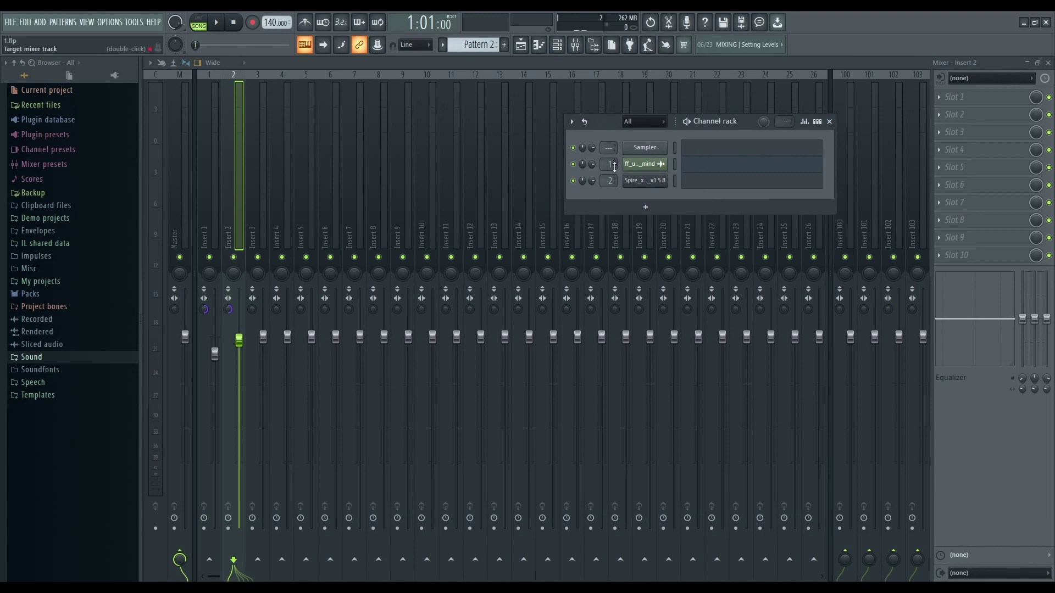
pyautogui.click(521, 45)
pyautogui.click(575, 45)
pyautogui.click(575, 45)
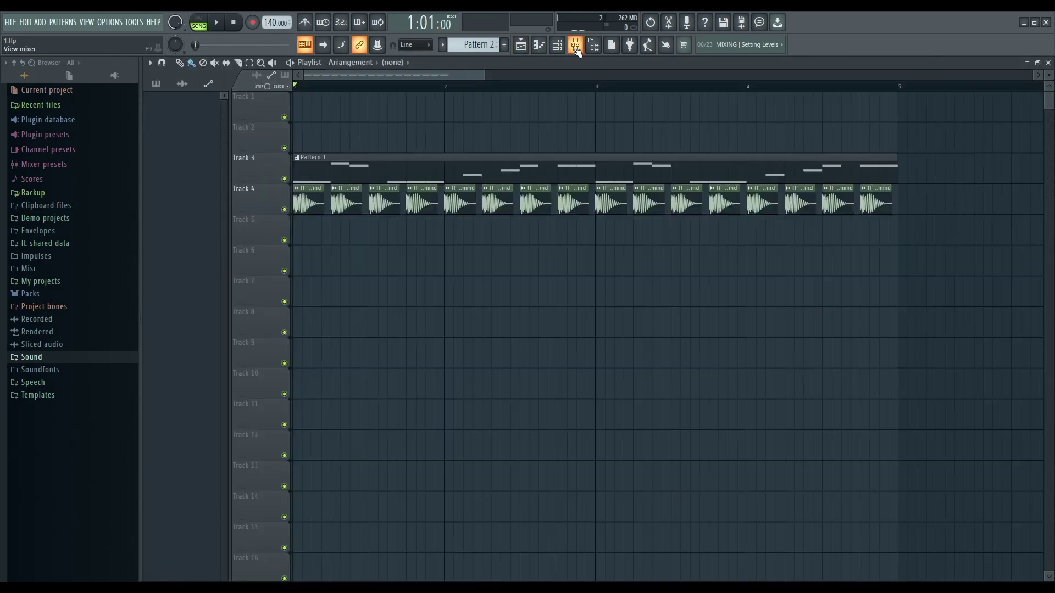
pyautogui.click(575, 45)
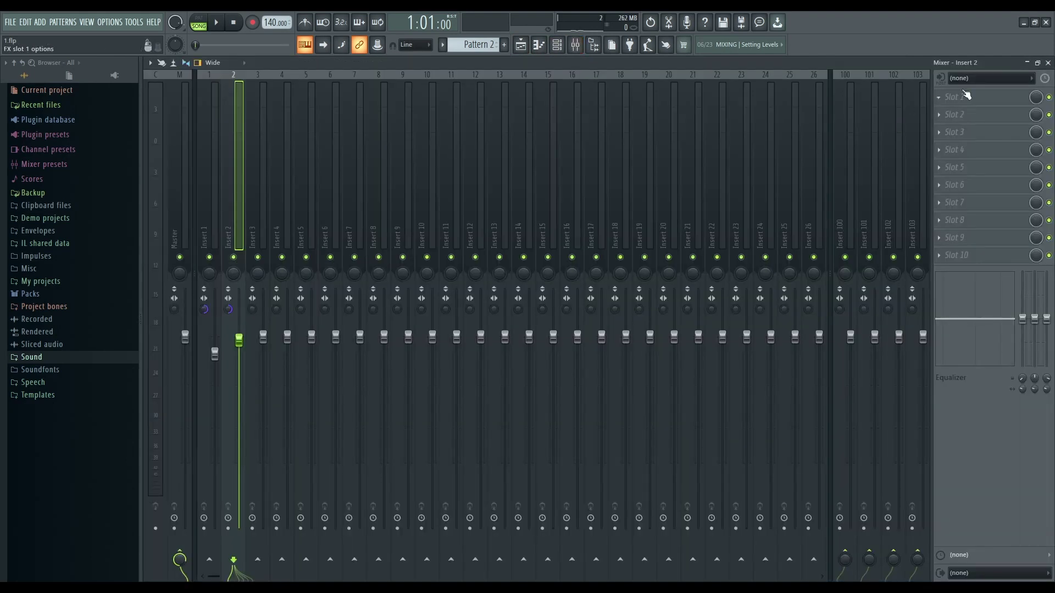
pyautogui.click(548, 48)
pyautogui.click(556, 45)
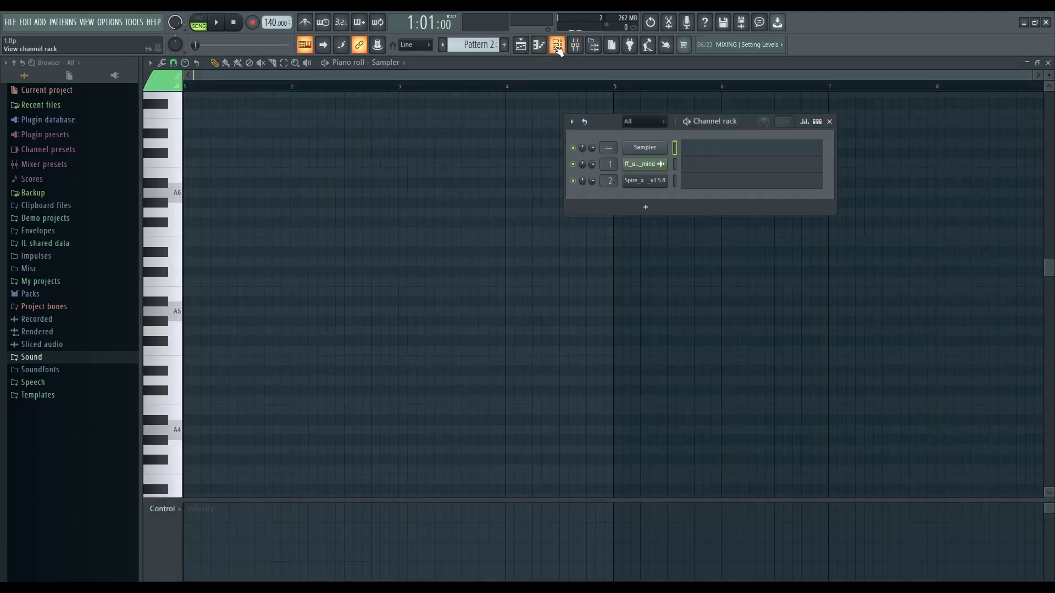
pyautogui.click(571, 148)
pyautogui.click(598, 456)
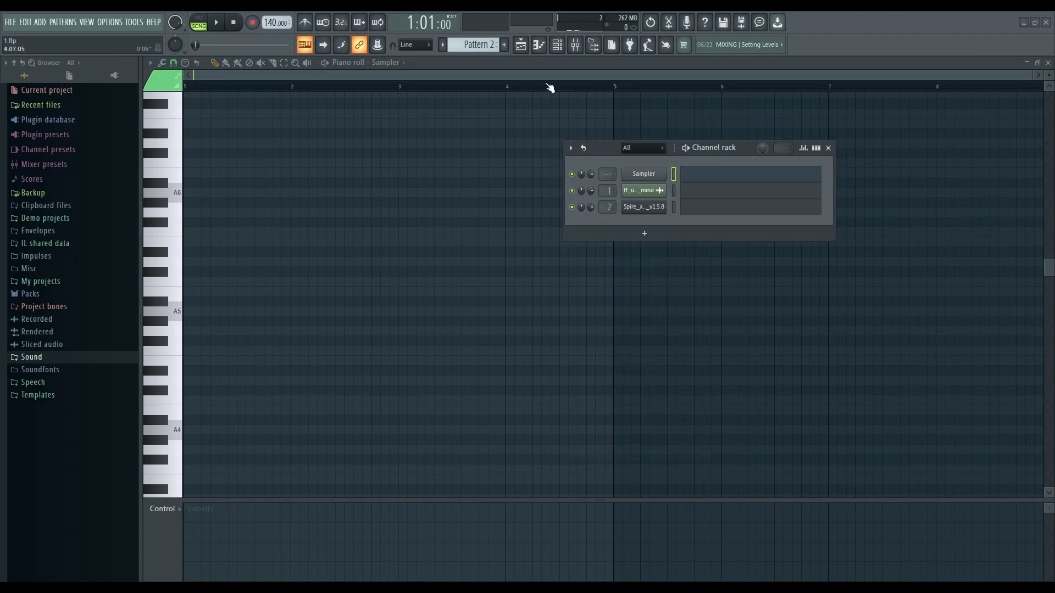
pyautogui.click(541, 46)
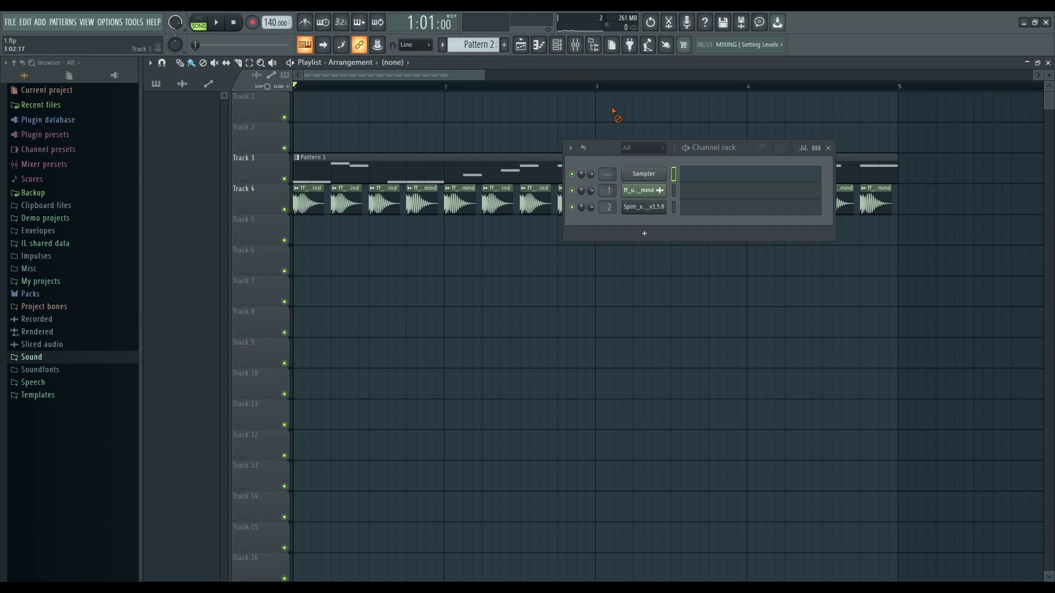
# Load Fruity Parametric EQ 2 into slot 1 of Insert 2
pyautogui.click(575, 45)
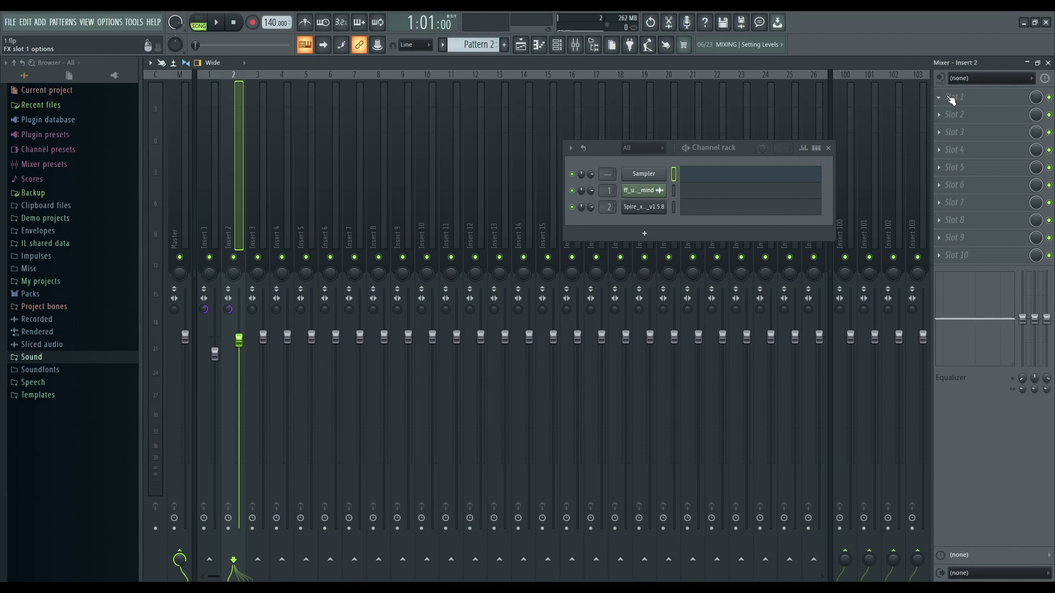
pyautogui.click(951, 99)
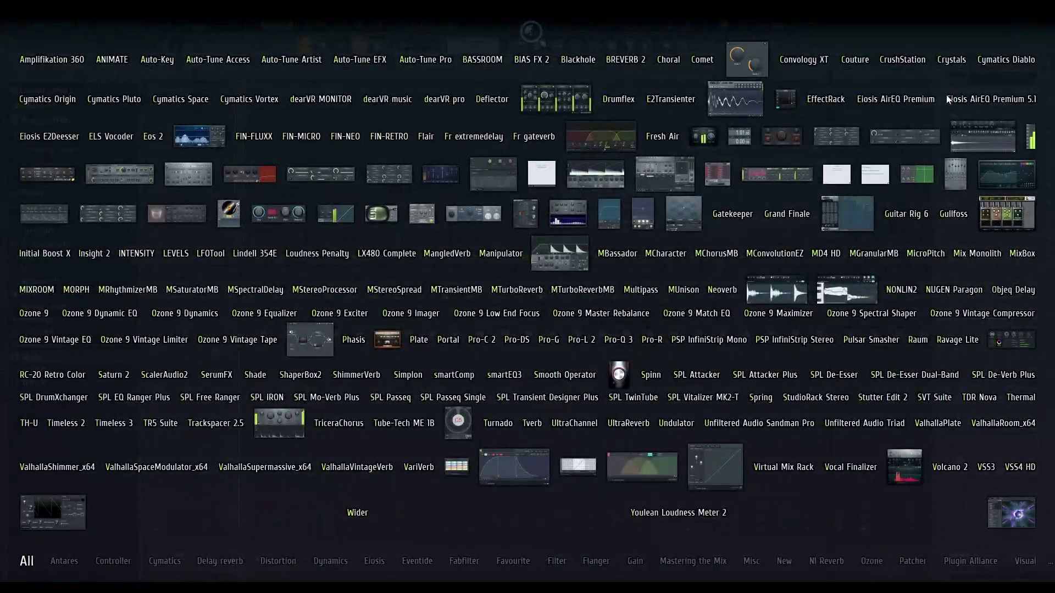
pyautogui.click(992, 175)
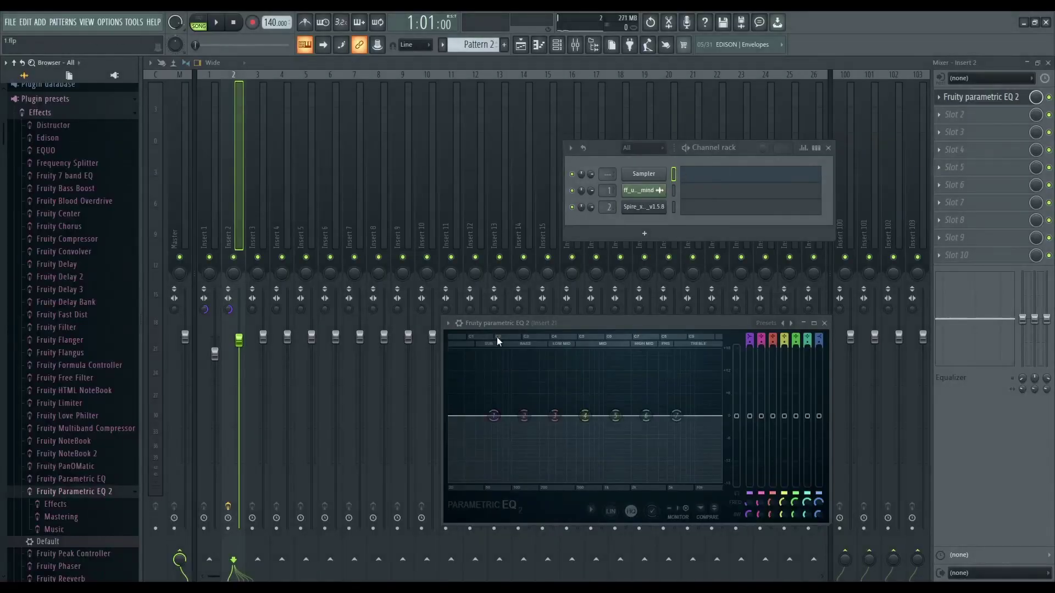
# Apply the 3 bands preset to the equalizer and arrange its window clear of the channel rack
pyautogui.moveTo(556, 321); pyautogui.dragTo(355, 276)
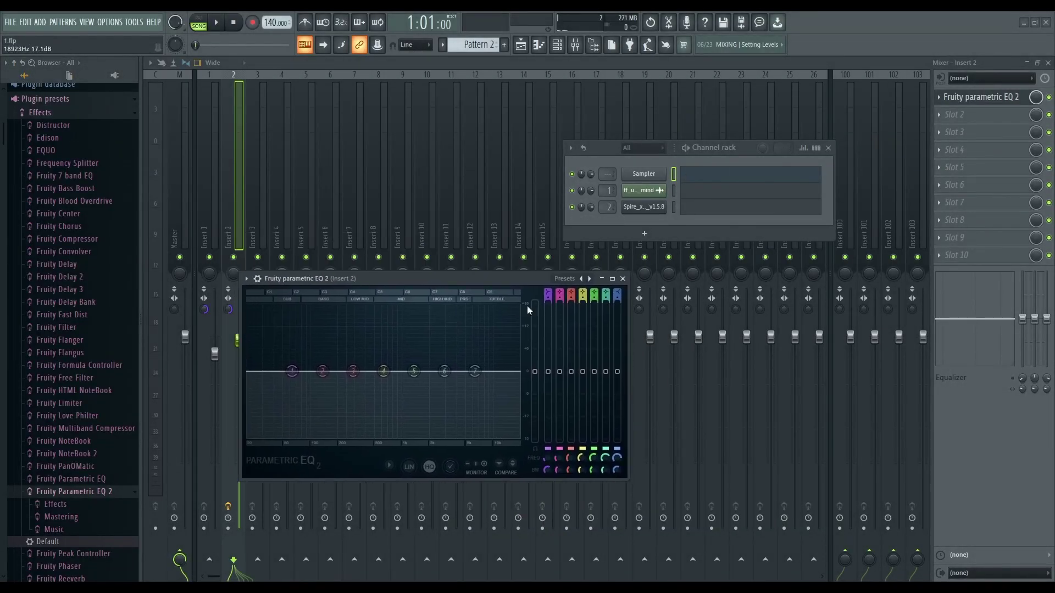
pyautogui.click(590, 279)
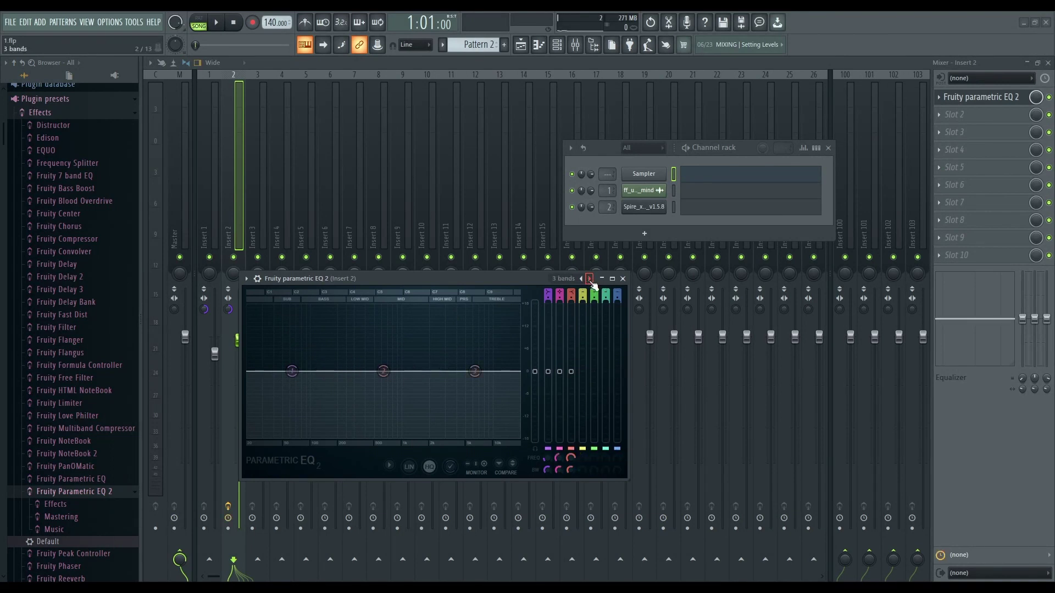
pyautogui.moveTo(430, 279); pyautogui.dragTo(385, 224)
pyautogui.moveTo(600, 141); pyautogui.dragTo(674, 83)
pyautogui.moveTo(438, 222); pyautogui.dragTo(537, 246)
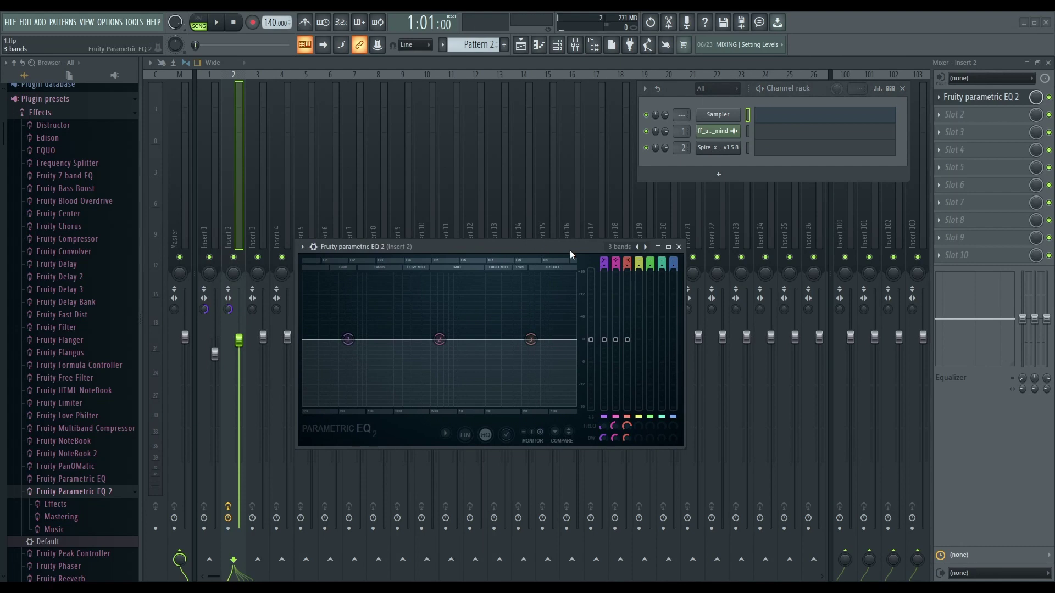
pyautogui.click(627, 252)
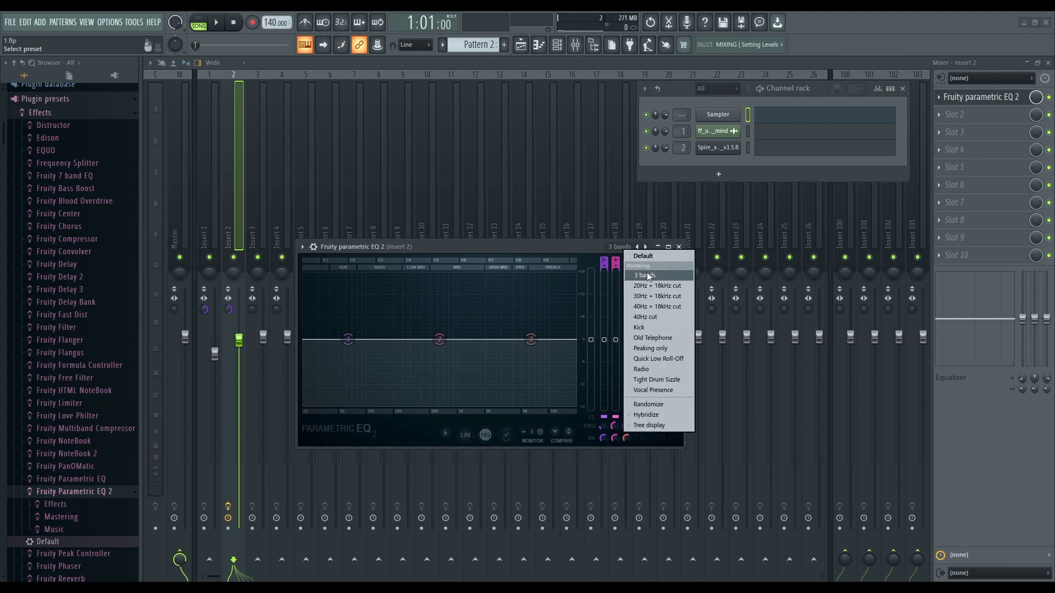
pyautogui.click(577, 272)
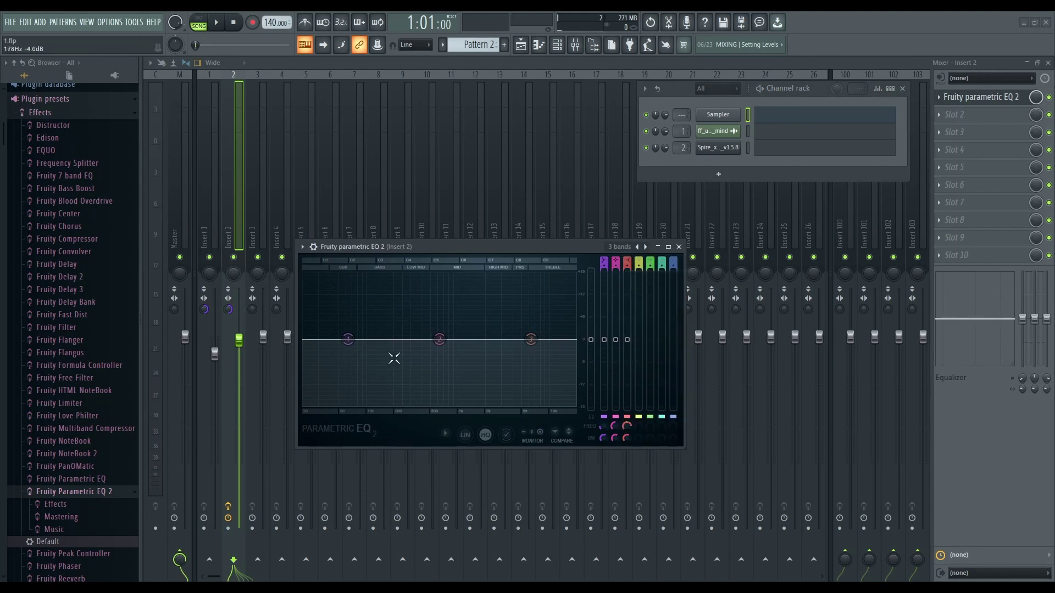
# Set the equalizer's Band 1 low shelf to 72 Hz at 0.0 dB
pyautogui.moveTo(349, 339)
pyautogui.mouseDown()
pyautogui.moveTo(354, 369)
pyautogui.moveTo(351, 339)
pyautogui.mouseUp()
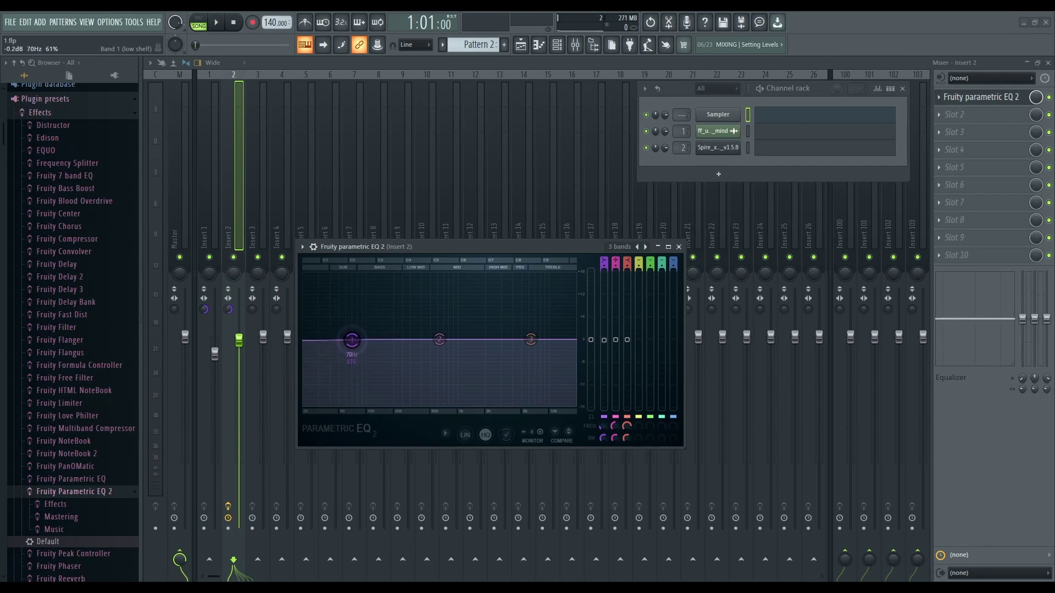
pyautogui.rightClick(352, 339)
pyautogui.click(350, 338)
pyautogui.moveTo(351, 338)
pyautogui.mouseDown()
pyautogui.moveTo(353, 393)
pyautogui.moveTo(353, 305)
pyautogui.moveTo(353, 403)
pyautogui.moveTo(352, 338)
pyautogui.mouseUp()
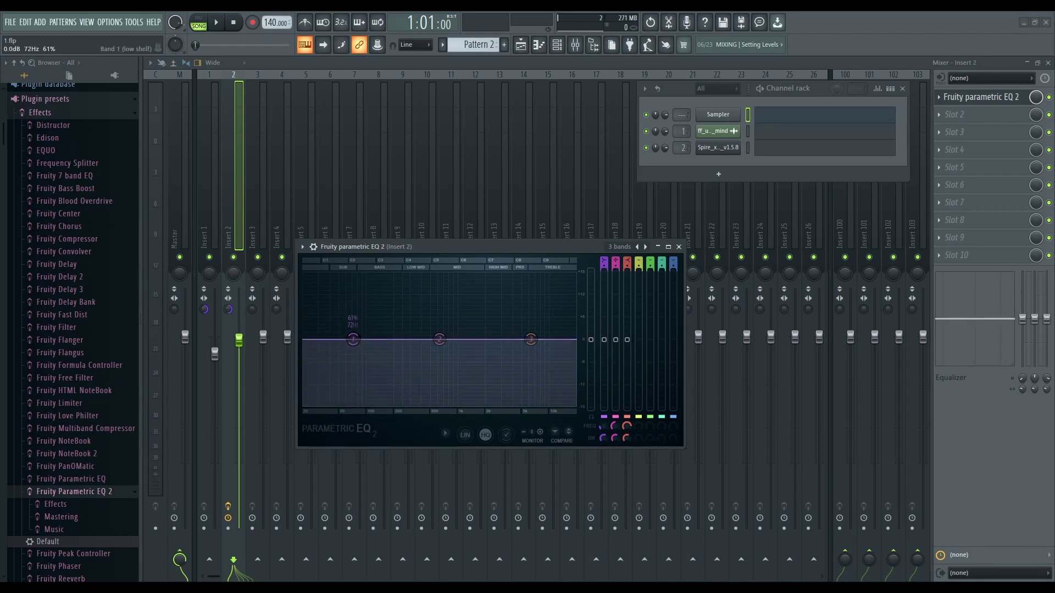
# Create an automation clip for the Band 1 level and show it in the playlist
pyautogui.rightClick(603, 339)
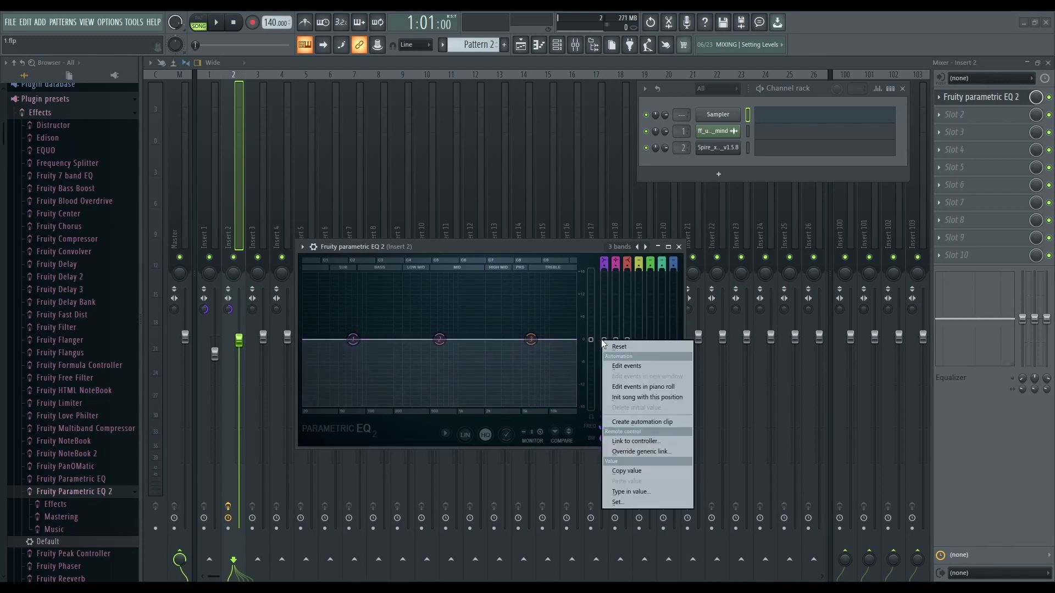
pyautogui.click(661, 420)
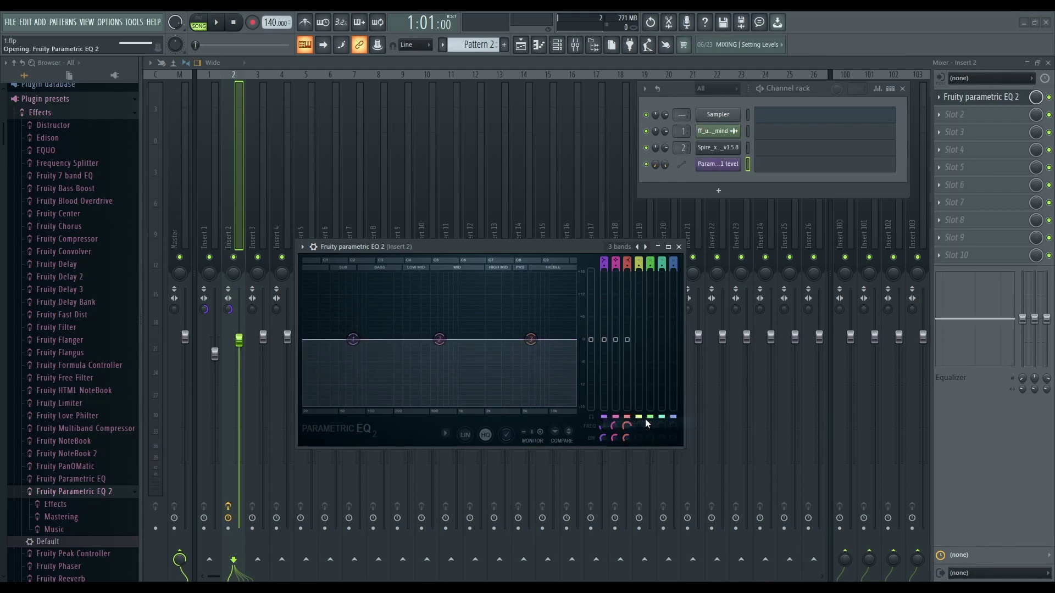
pyautogui.click(521, 45)
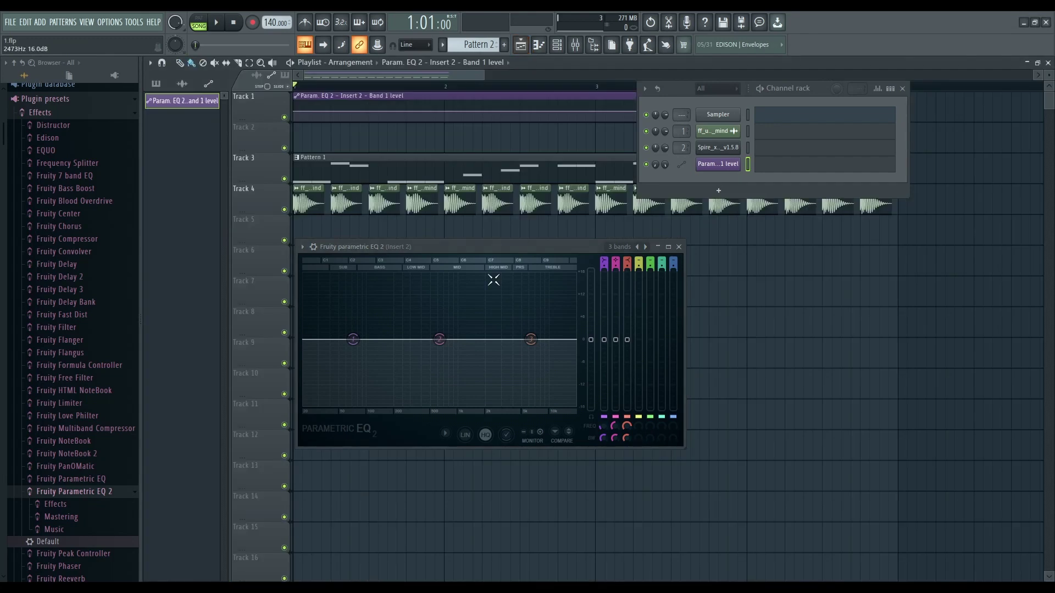
# Place the Band 1 level automation clip on Track 5 and shorten it to the length of the first kick clip
pyautogui.moveTo(490, 244); pyautogui.dragTo(541, 331)
pyautogui.click(354, 333)
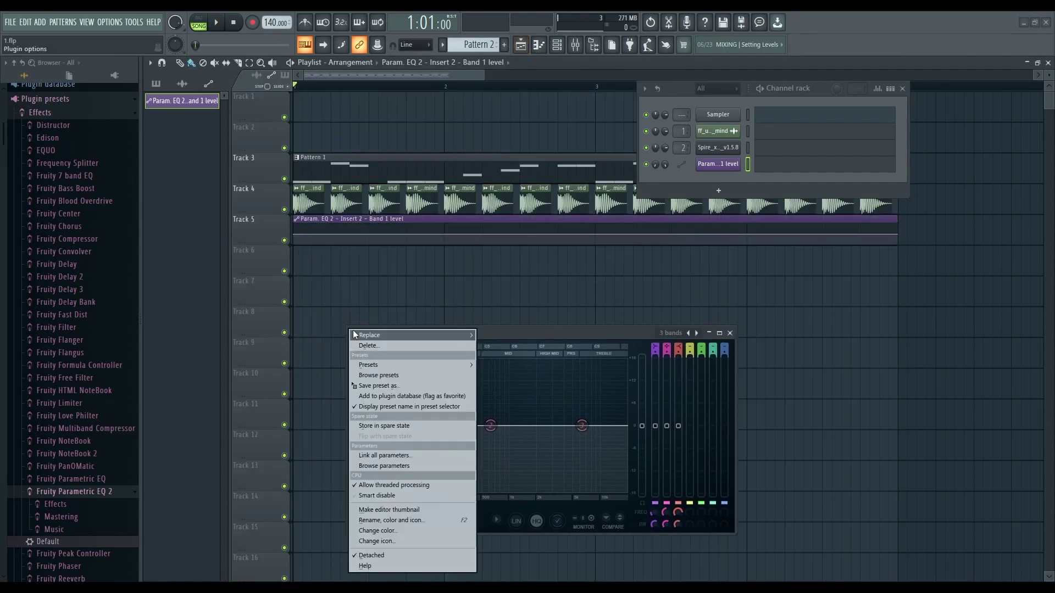
pyautogui.click(618, 271)
pyautogui.moveTo(901, 235); pyautogui.dragTo(326, 235)
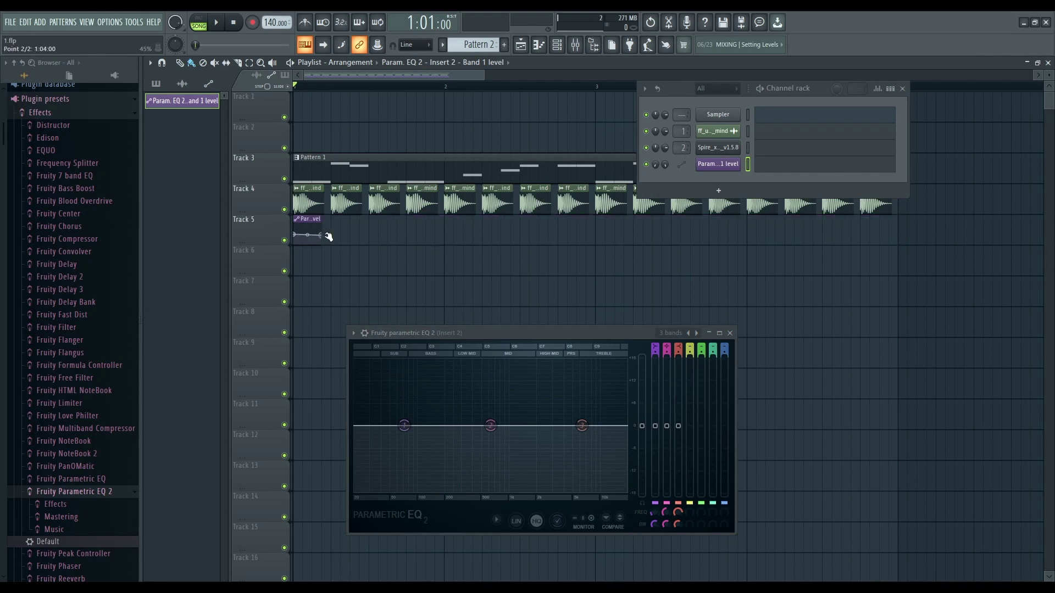
# Lower the starting point of the Track 5 automation clip to its minimum so Band 1 is cut at the kick
pyautogui.click(577, 46)
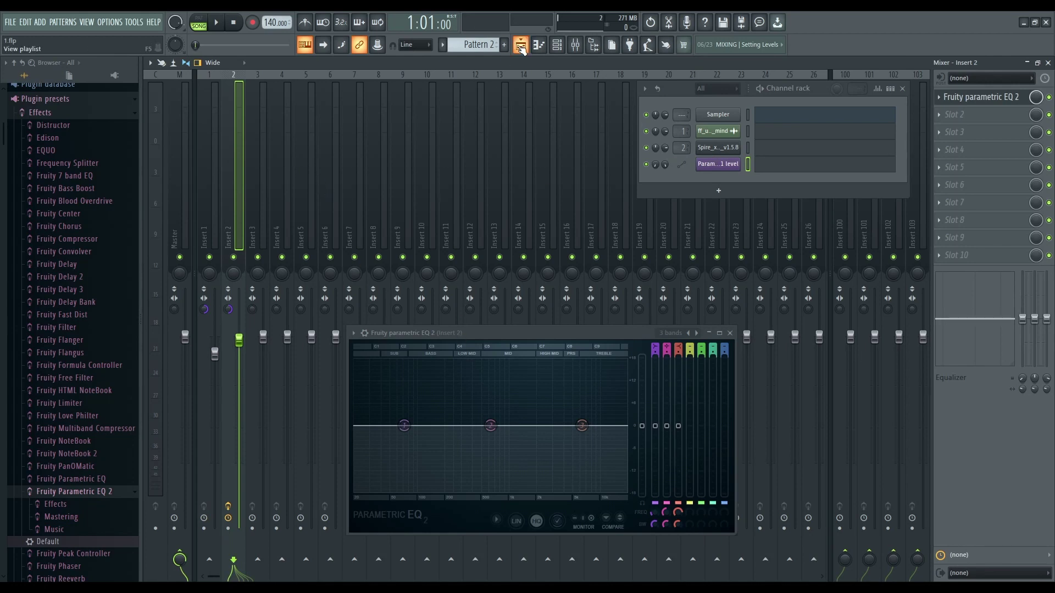
pyautogui.press('F5')
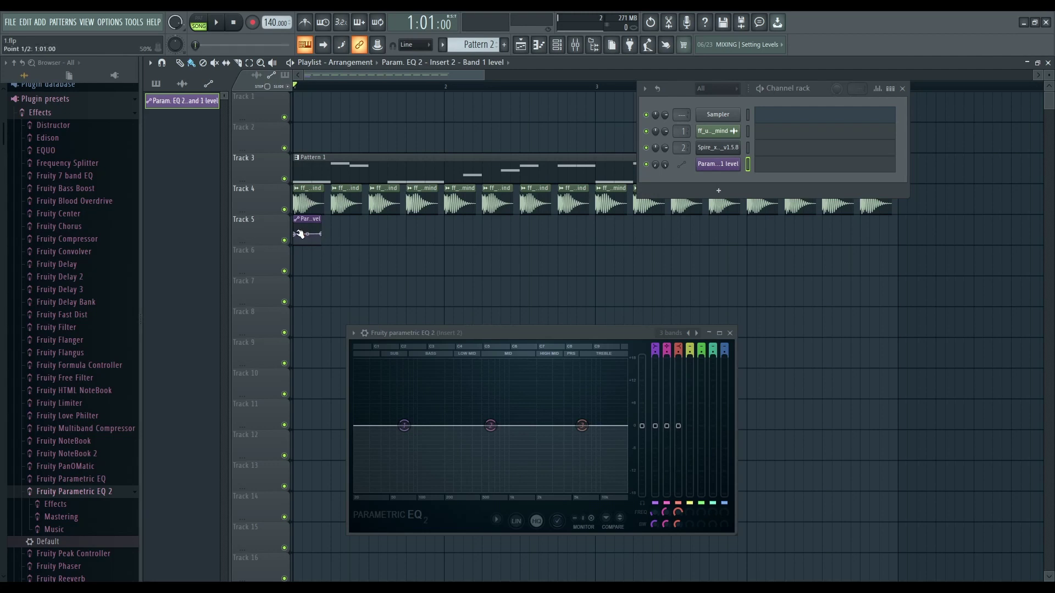
pyautogui.moveTo(296, 235); pyautogui.dragTo(297, 255)
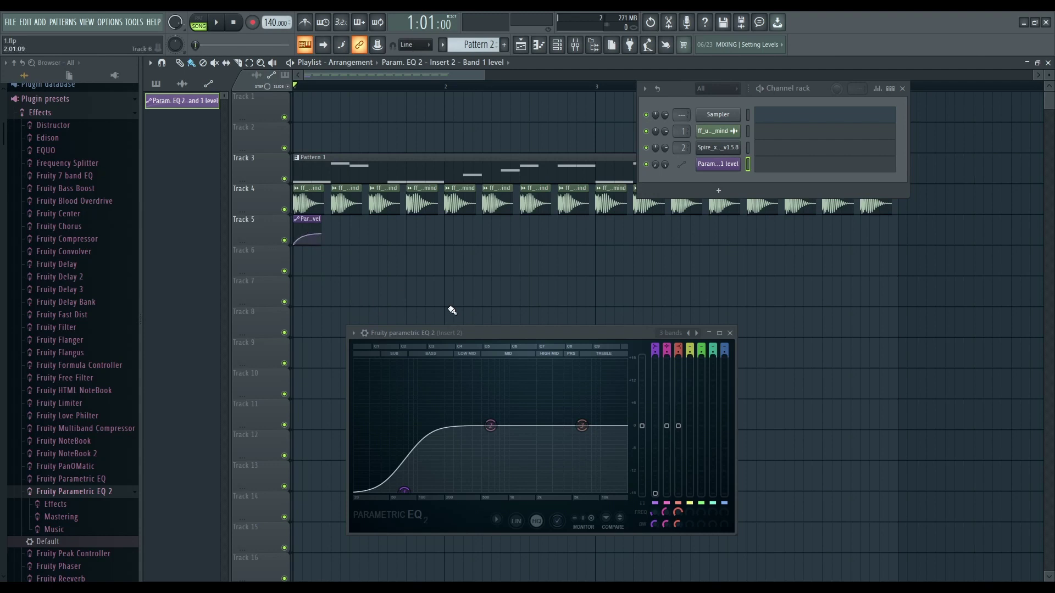
# Duplicate the Band 1 level automation clip along Track 5 so one copy sits under every kick
pyautogui.moveTo(304, 219); pyautogui.dragTo(343, 221)
pyautogui.moveTo(405, 260)
pyautogui.mouseDown()
pyautogui.moveTo(306, 217)
pyautogui.moveTo(383, 213)
pyautogui.mouseUp()
pyautogui.moveTo(478, 280)
pyautogui.mouseDown()
pyautogui.moveTo(295, 247)
pyautogui.moveTo(297, 217)
pyautogui.moveTo(462, 220)
pyautogui.mouseUp()
pyautogui.click(469, 300)
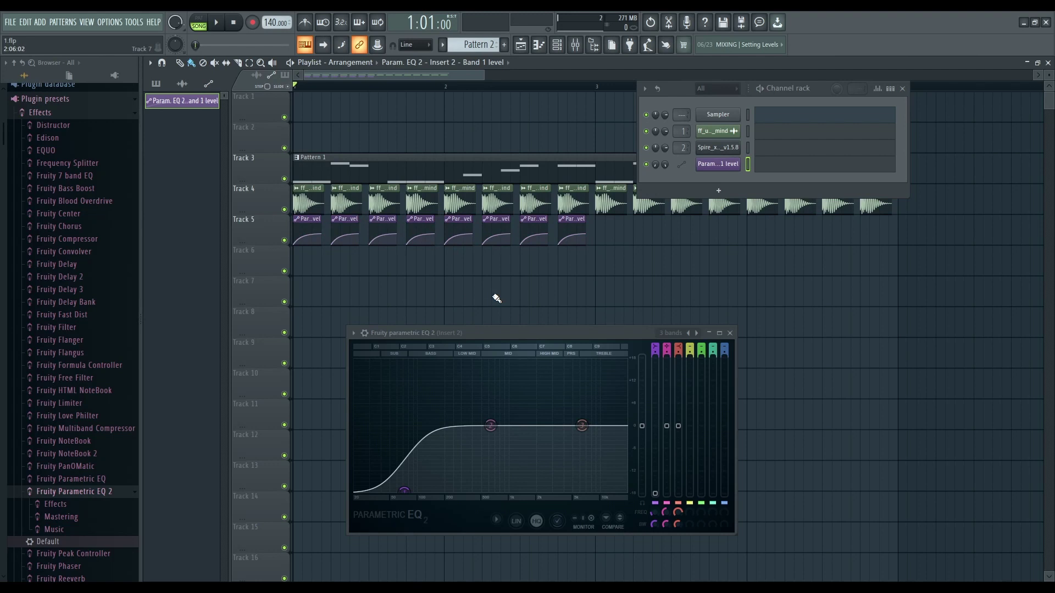
pyautogui.moveTo(605, 276)
pyautogui.mouseDown()
pyautogui.moveTo(341, 207)
pyautogui.moveTo(303, 226)
pyautogui.moveTo(609, 218)
pyautogui.mouseUp()
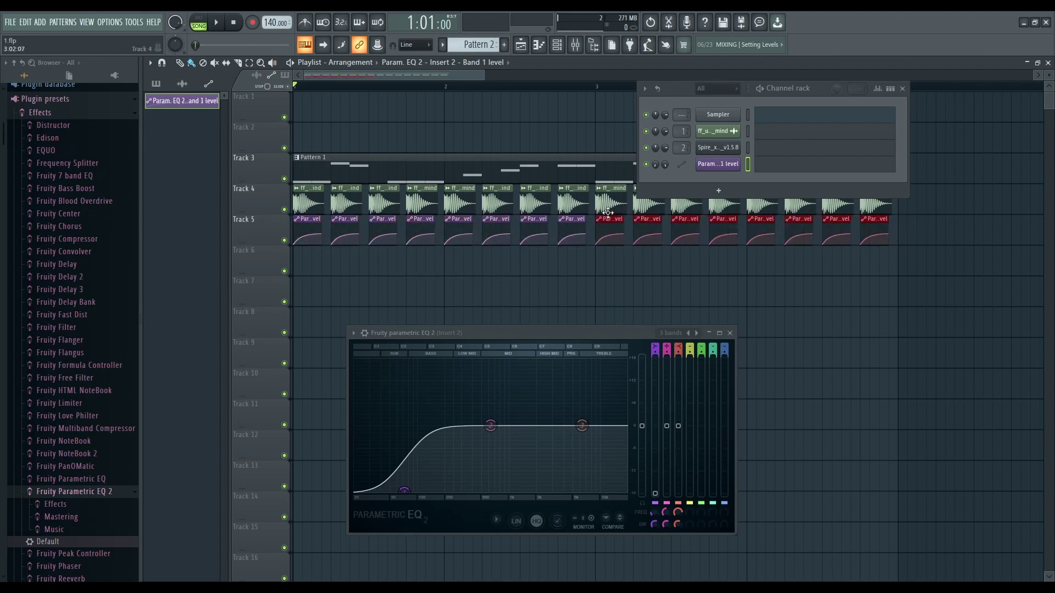
pyautogui.click(599, 294)
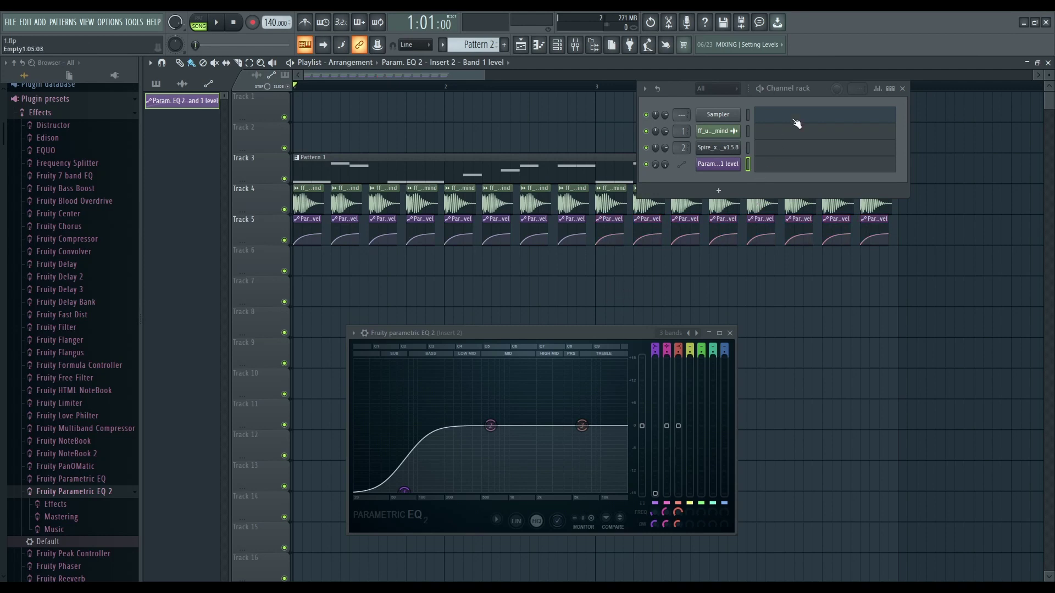
# Arrange the channel rack and equalizer clear of the clips and play the arrangement to check the Band 1 ducking
pyautogui.moveTo(691, 91); pyautogui.dragTo(806, 284)
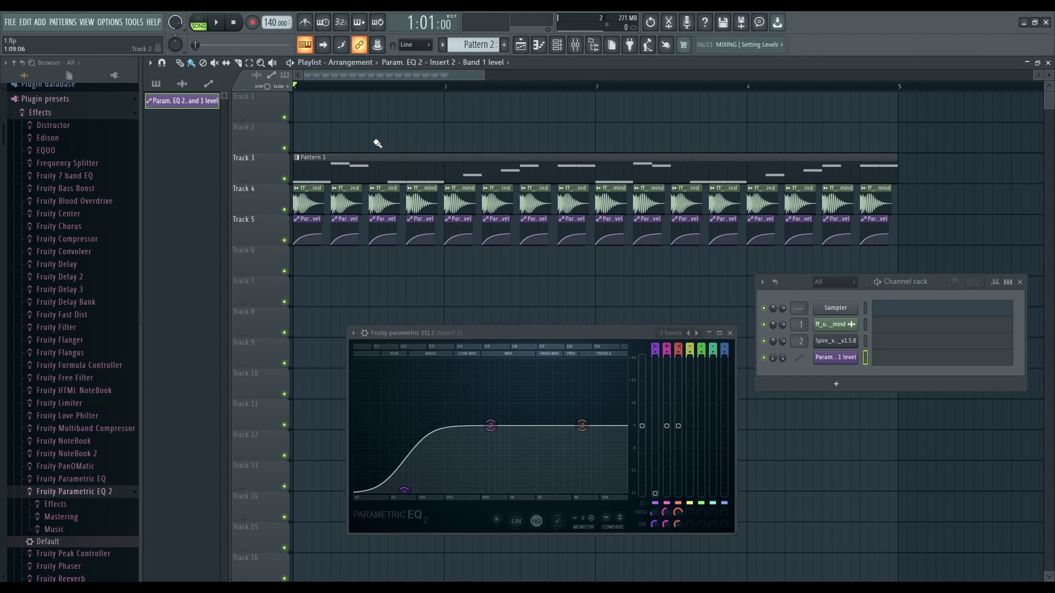
pyautogui.moveTo(476, 335); pyautogui.dragTo(456, 278)
pyautogui.press('space')
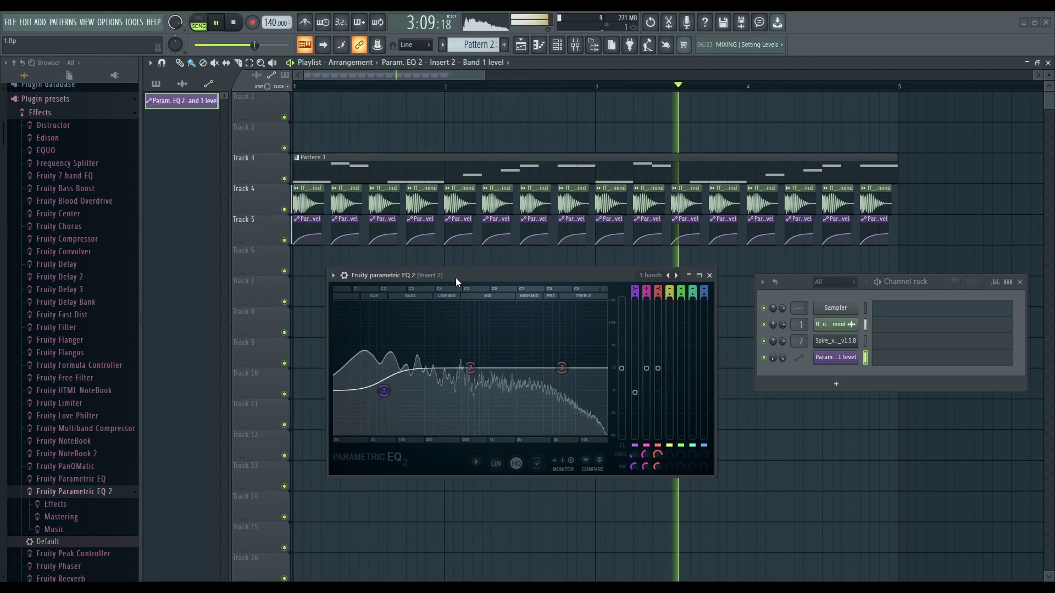
pyautogui.press('space')
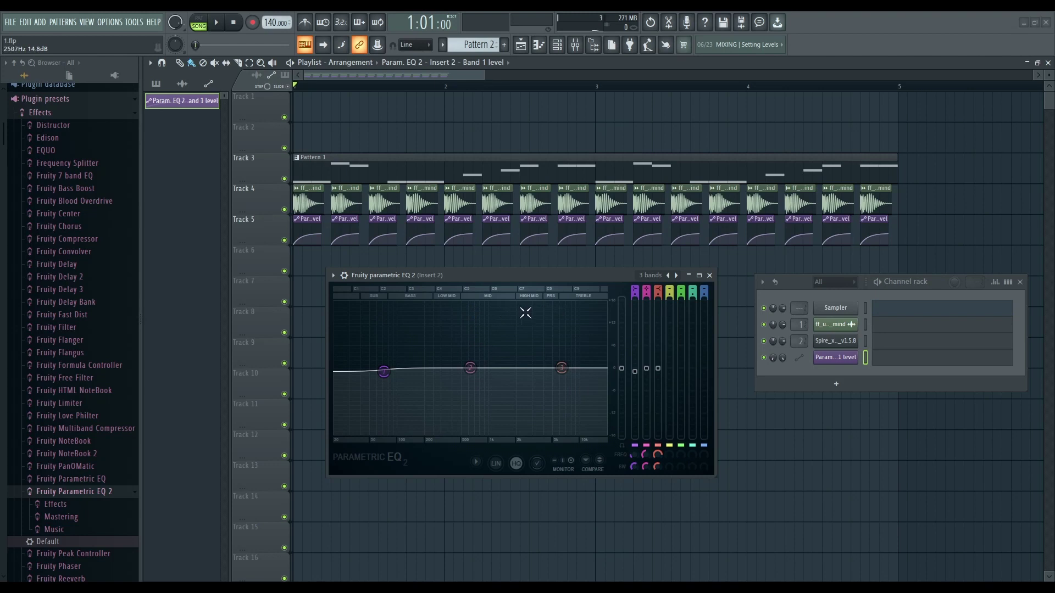
pyautogui.moveTo(528, 270); pyautogui.dragTo(526, 292)
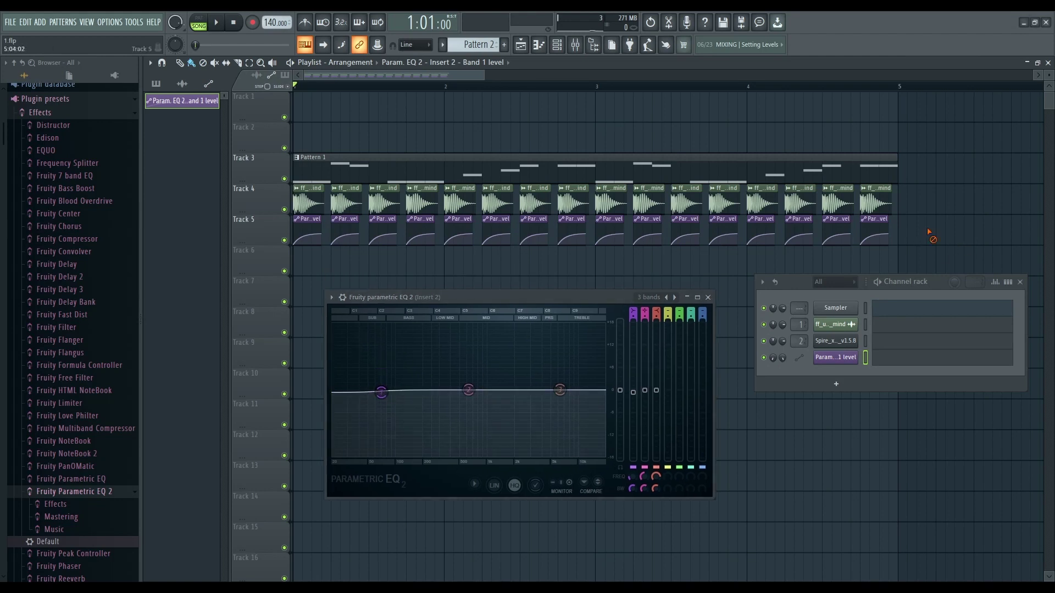
# Clear the Band 1 automation clips from Track 5, return Band 1 to about 0 dB, and delete its automation channel
pyautogui.moveTo(927, 228)
pyautogui.mouseDown()
pyautogui.moveTo(305, 228)
pyautogui.moveTo(317, 229)
pyautogui.mouseUp()
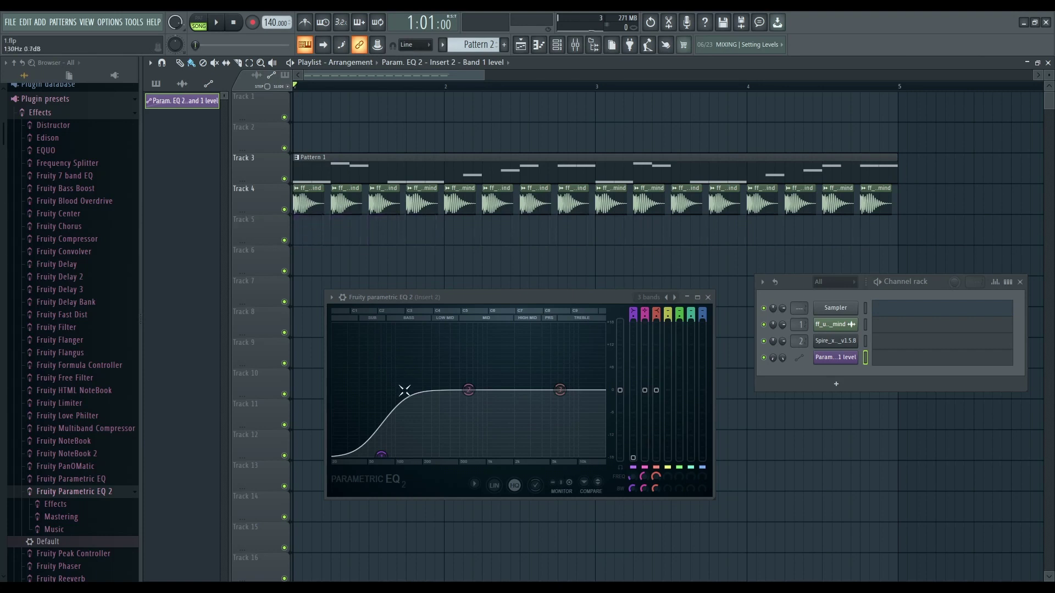
pyautogui.moveTo(632, 458); pyautogui.dragTo(633, 390)
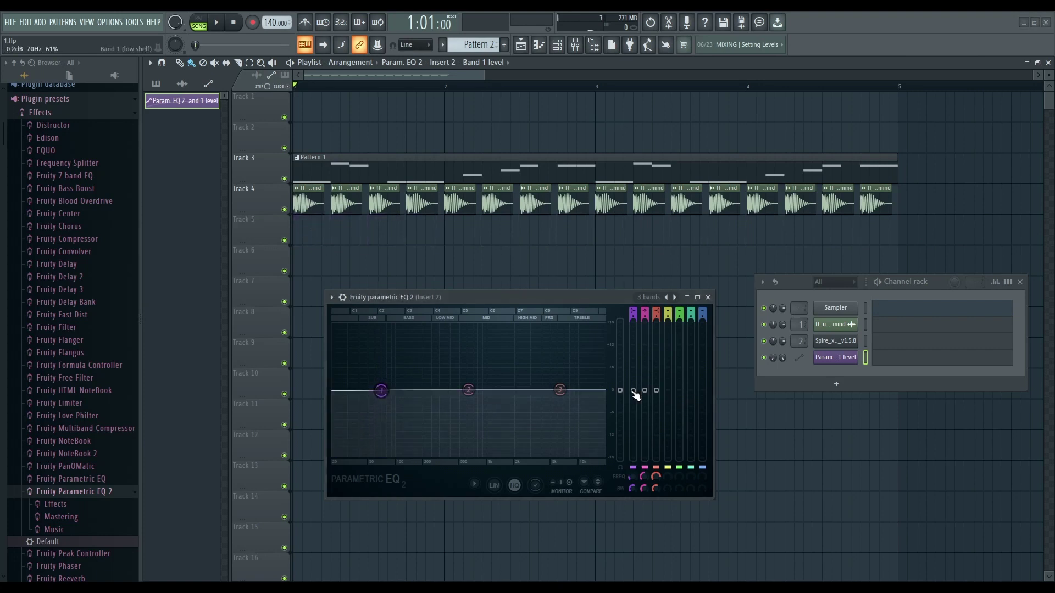
pyautogui.rightClick(163, 109)
pyautogui.click(206, 203)
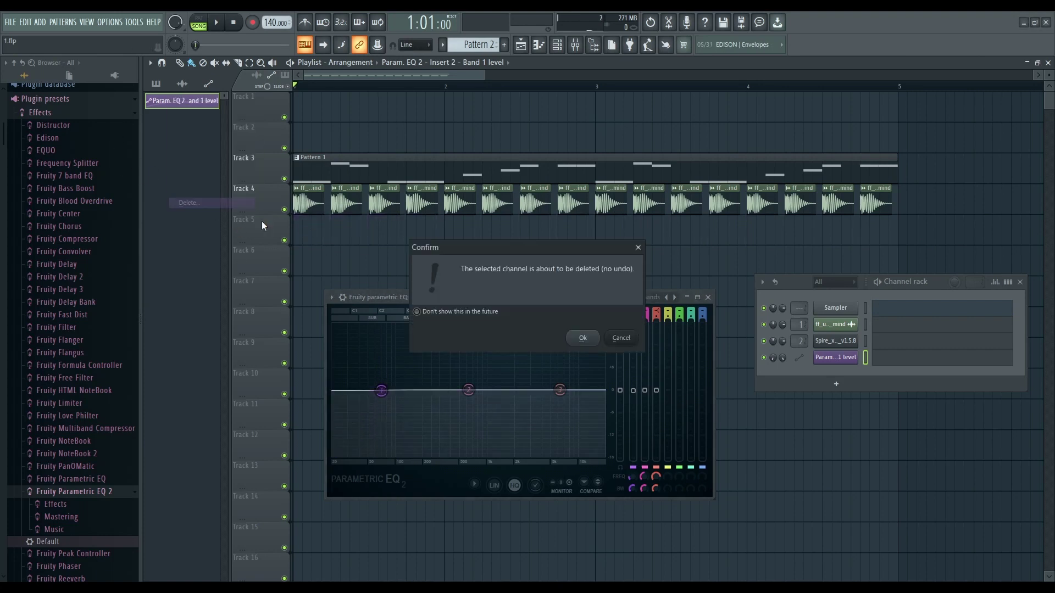
pyautogui.click(582, 337)
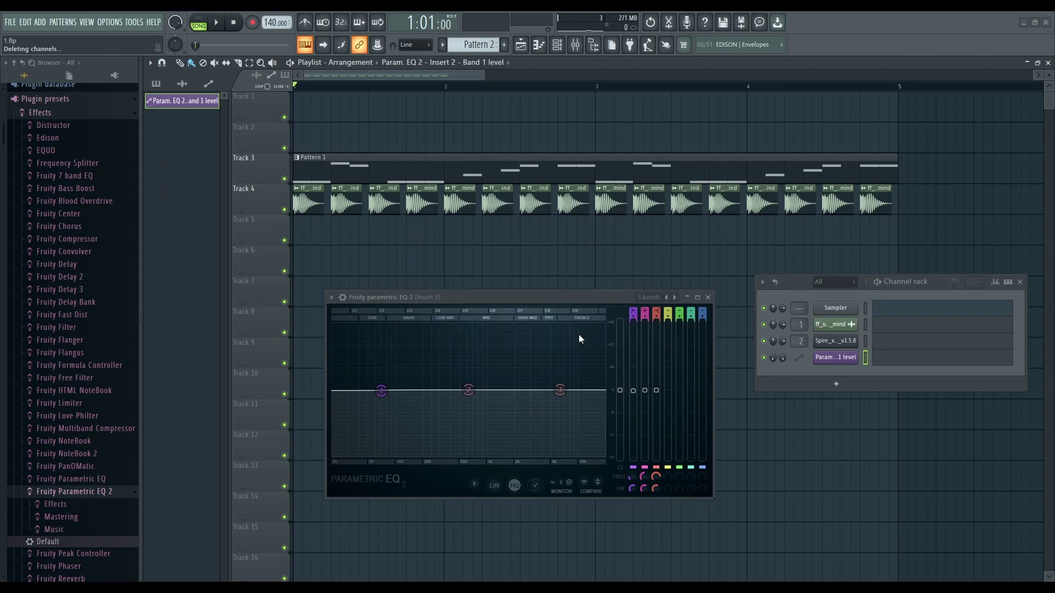
# Create an automation clip for the equalizer's main level and fit it under the first kick on Track 5, curving up from its minimum
pyautogui.rightClick(619, 395)
pyautogui.click(658, 476)
pyautogui.moveTo(619, 390)
pyautogui.mouseDown()
pyautogui.moveTo(619, 367)
pyautogui.moveTo(619, 438)
pyautogui.moveTo(620, 391)
pyautogui.mouseUp()
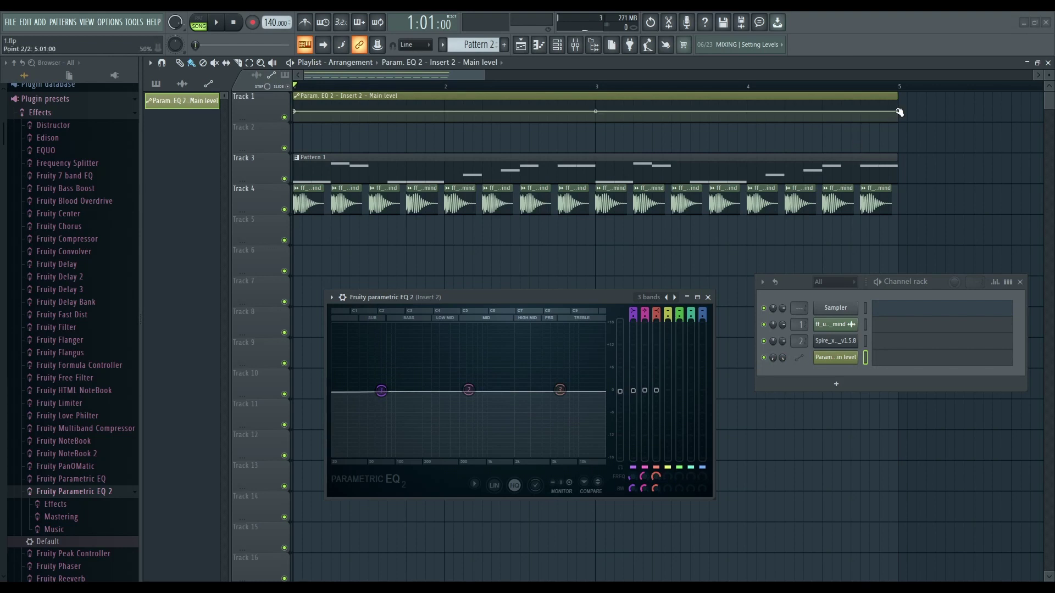
pyautogui.moveTo(898, 112); pyautogui.dragTo(258, 210)
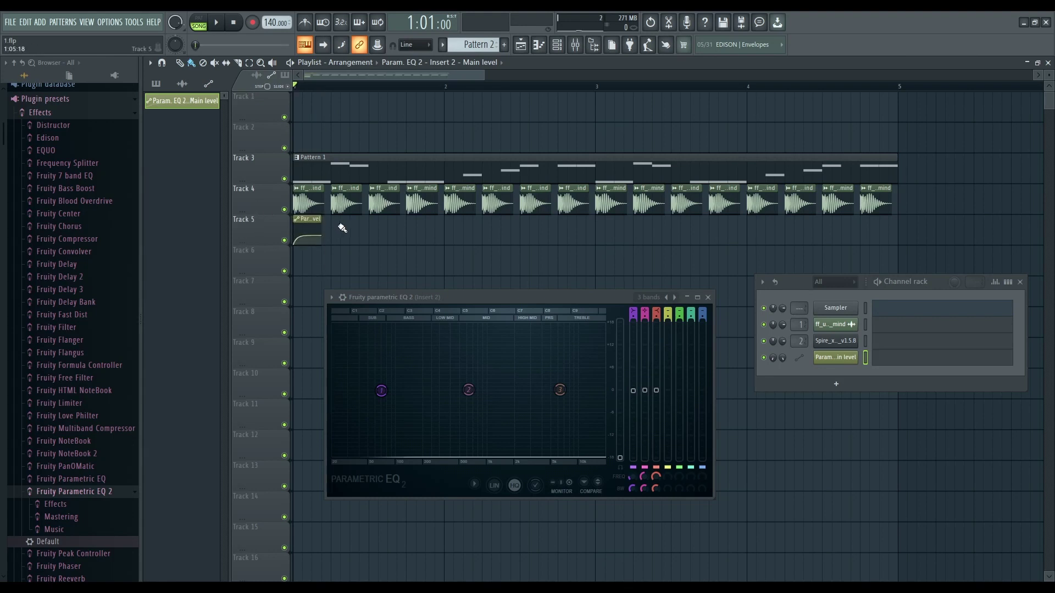
# Duplicate the main level automation clip along Track 5 so every kick through bar 4 has a matching copy
pyautogui.click(341, 228)
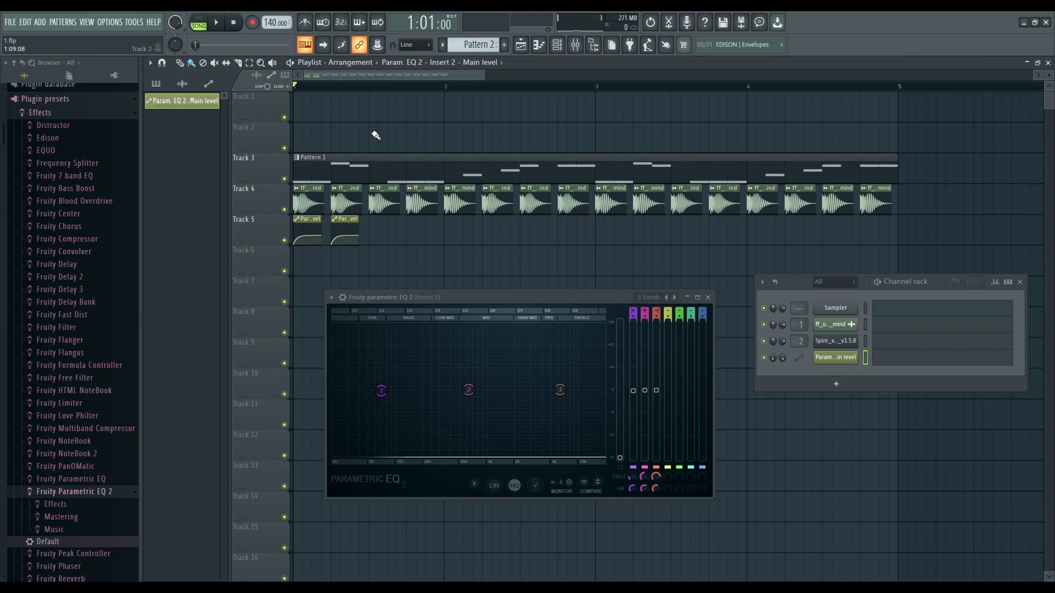
pyautogui.moveTo(377, 279); pyautogui.dragTo(292, 215)
pyautogui.hotkey('ctrl', 'b')
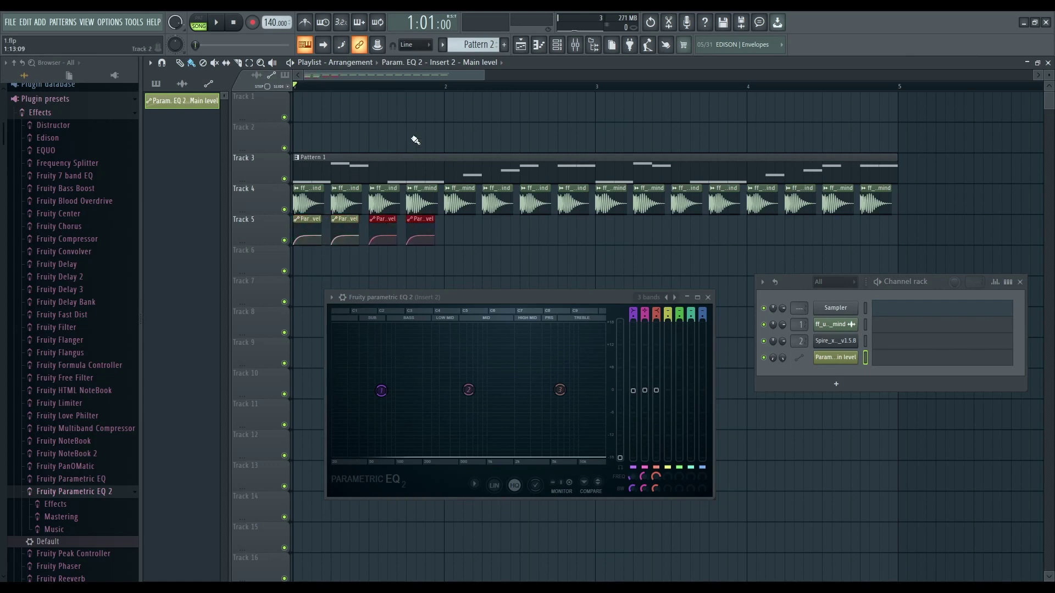
pyautogui.moveTo(443, 277); pyautogui.dragTo(332, 219)
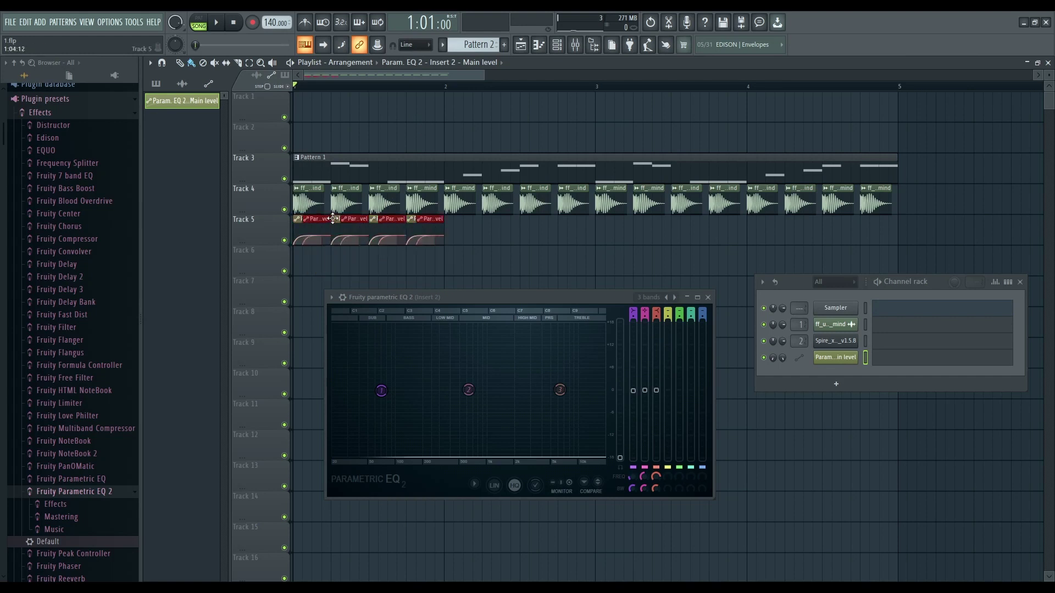
pyautogui.hotkey('ctrl', 'b')
pyautogui.moveTo(643, 277); pyautogui.dragTo(293, 216)
pyautogui.hotkey('ctrl', 'b')
pyautogui.moveTo(601, 221); pyautogui.dragTo(591, 221)
pyautogui.click(581, 104)
# Play the arrangement and flatten the main level automation curve to about 5% tension between points 1 and 2
pyautogui.press('space')
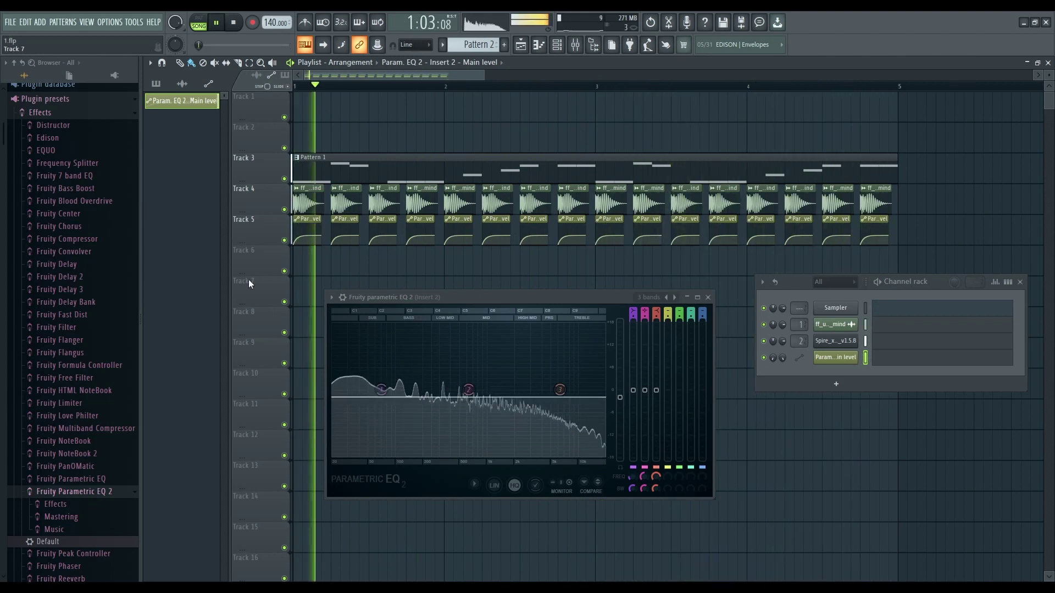
pyautogui.moveTo(307, 236); pyautogui.dragTo(307, 239)
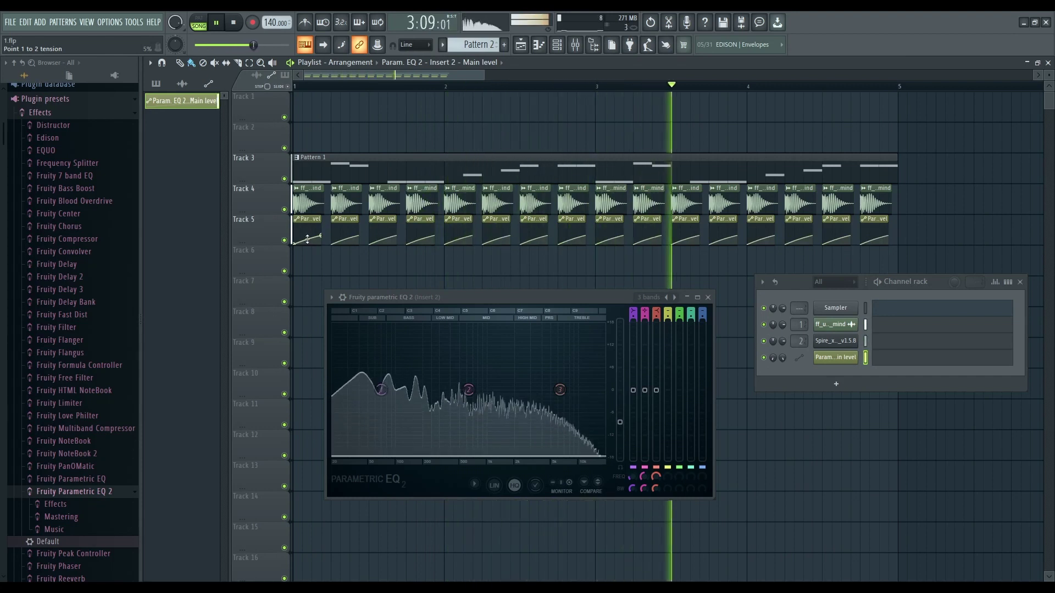
# Remove the Pattern 1 clip from Track 3, stop playback, and place Pattern 1 back at the start of that track
pyautogui.rightClick(468, 157)
pyautogui.press('space')
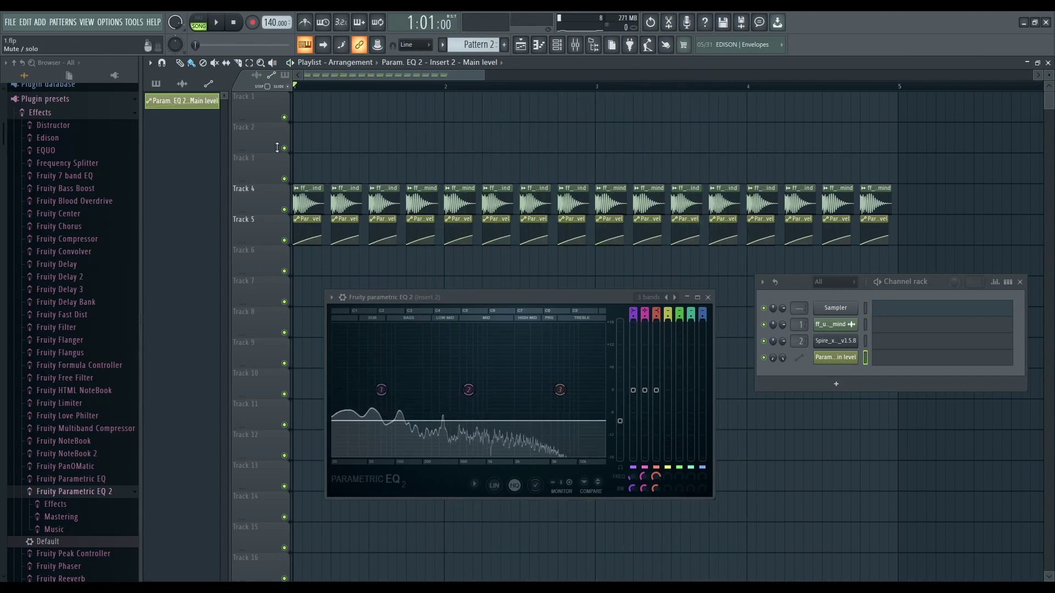
pyautogui.click(156, 83)
pyautogui.moveTo(173, 106); pyautogui.dragTo(357, 164)
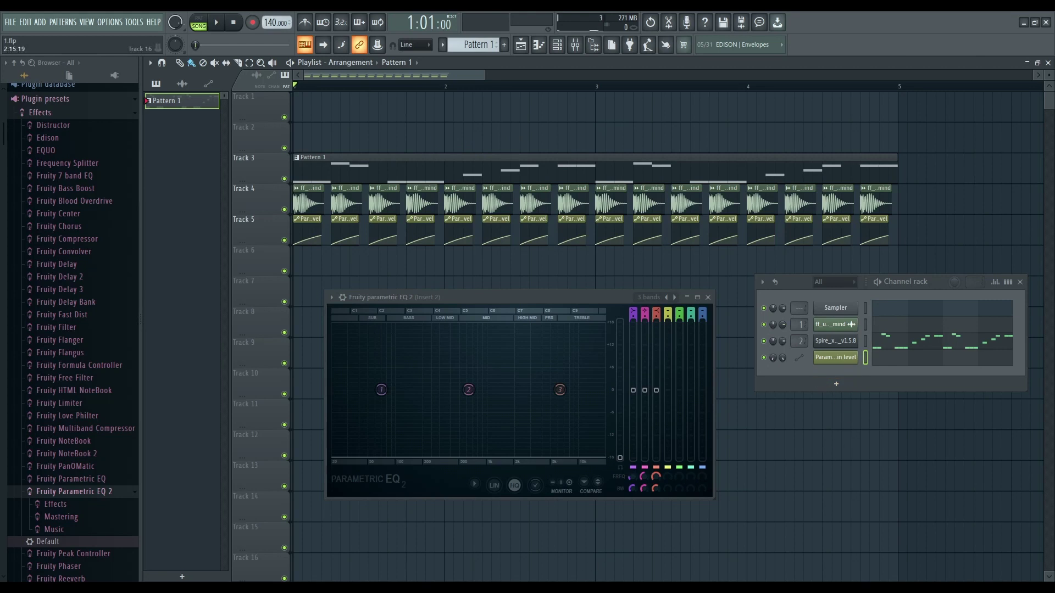
pyautogui.click(577, 589)
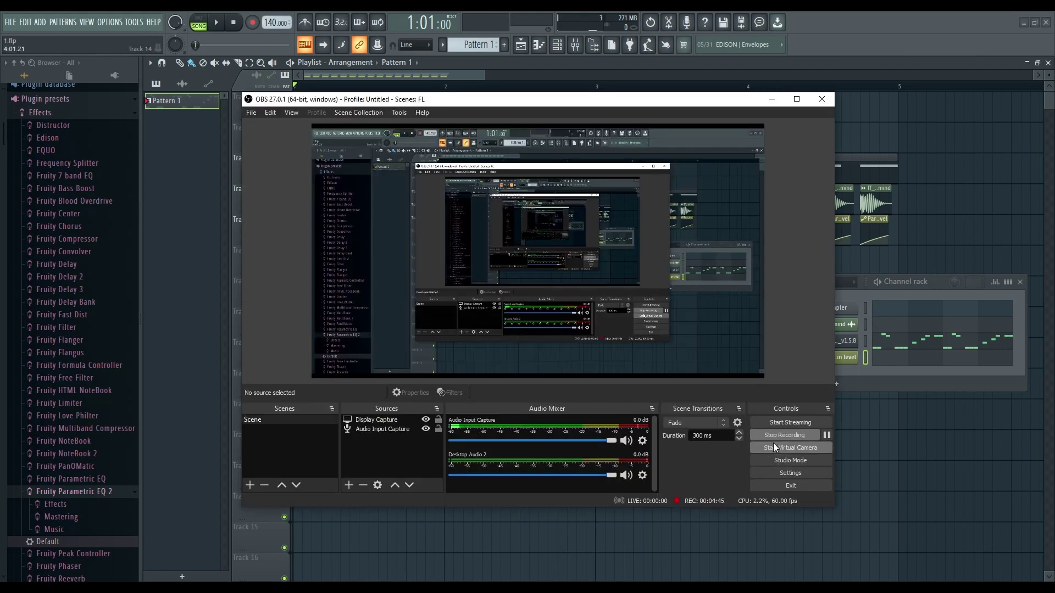